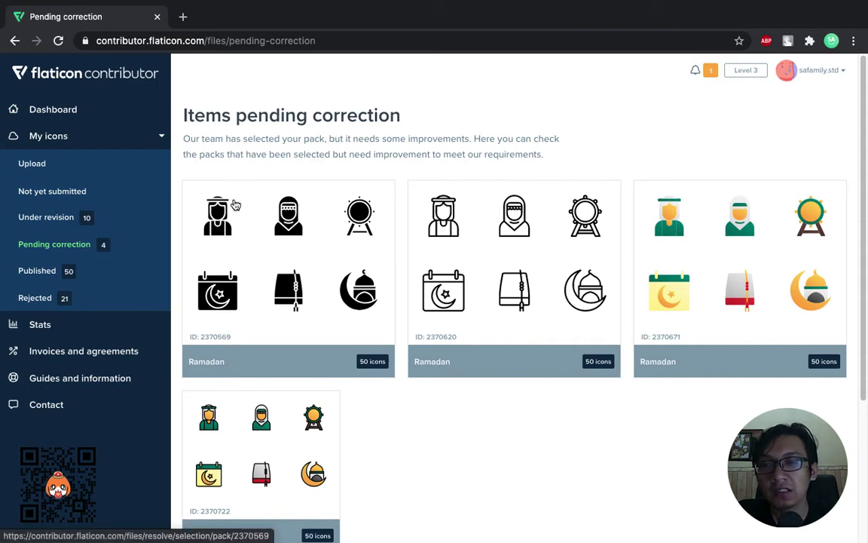
Open the first Ramadan pack pending correction and the Lack of homogeneity explanation for its Koran book icon
scroll(242, 151, down, 1)
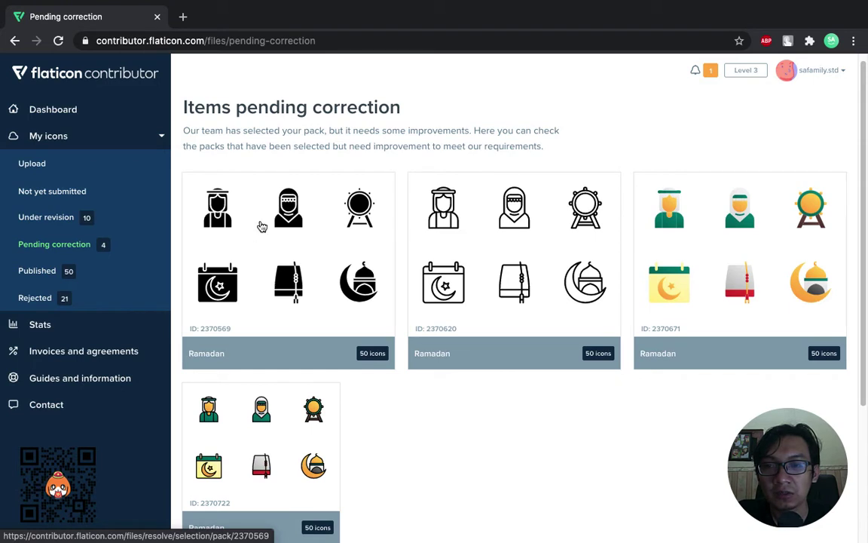
click(278, 238)
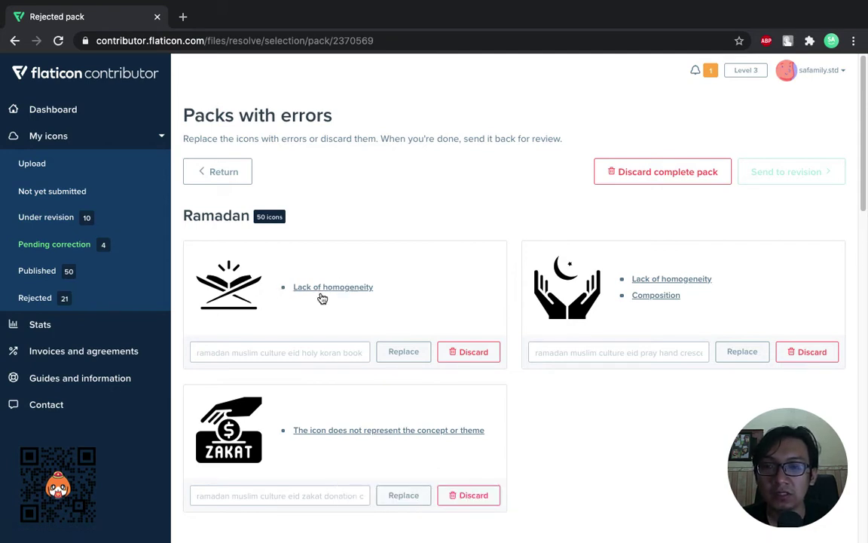
click(324, 297)
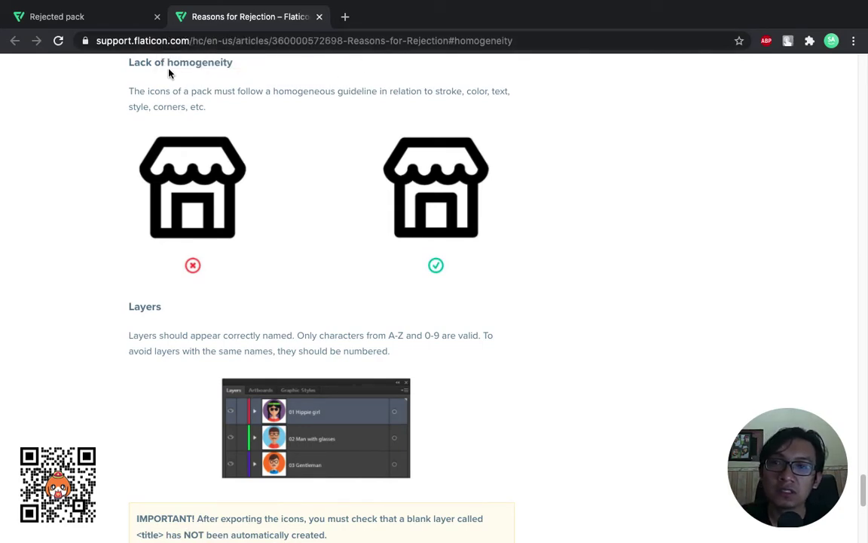
Look through the Reasons for Rejection article, from the list of reasons and similar submissions through to deformed strokes
scroll(295, 247, down, 10)
scroll(295, 247, up, 15)
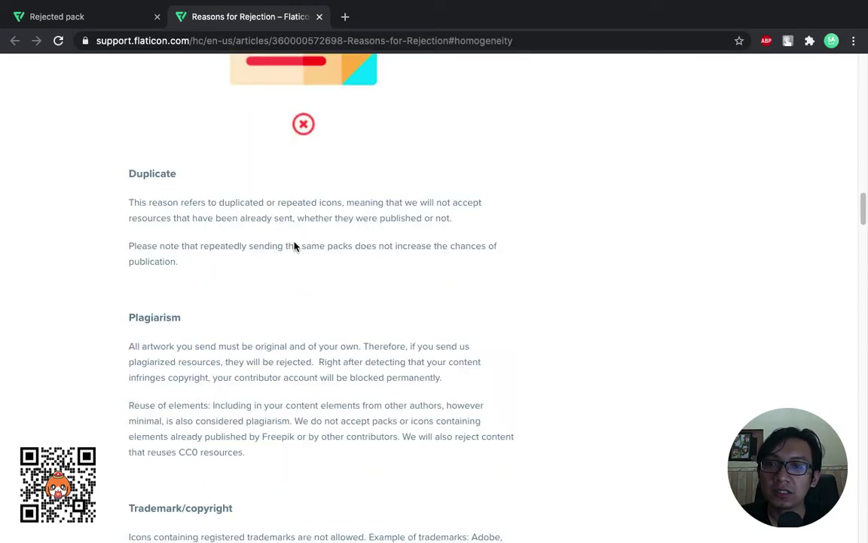
scroll(268, 214, down, 3)
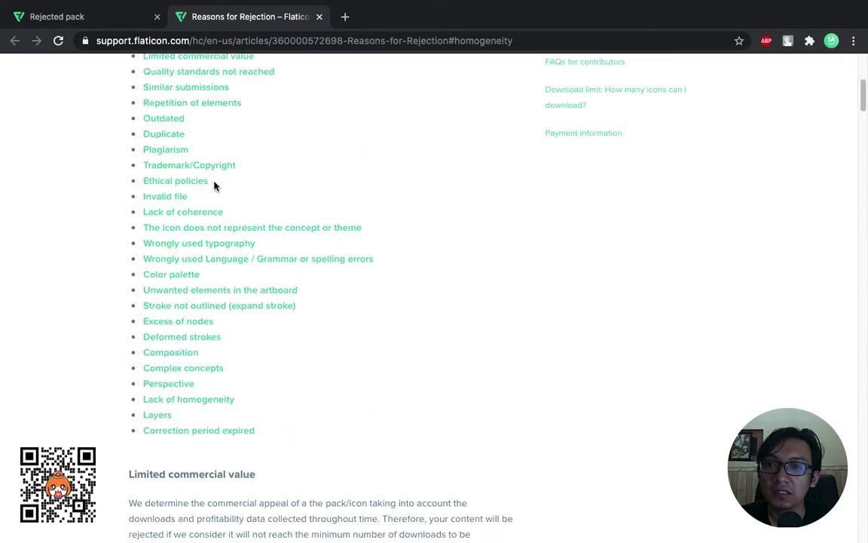
scroll(181, 233, down, 10)
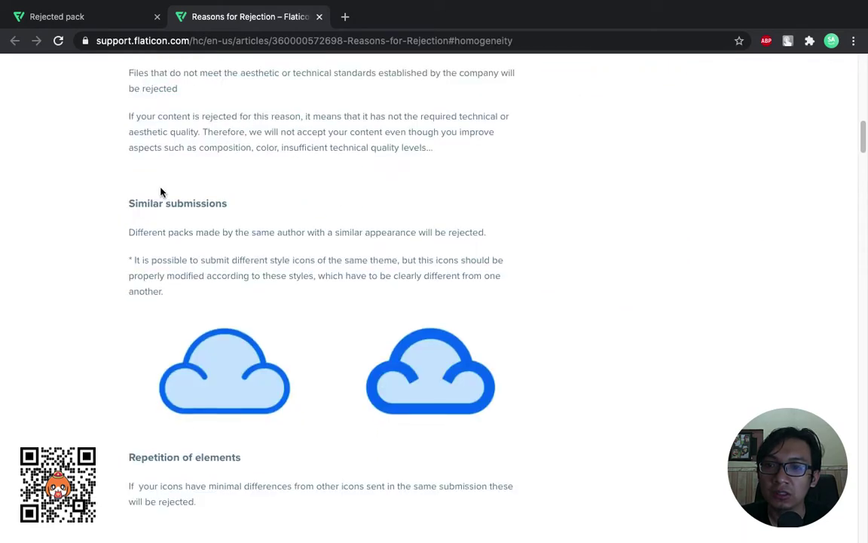
scroll(208, 228, down, 3)
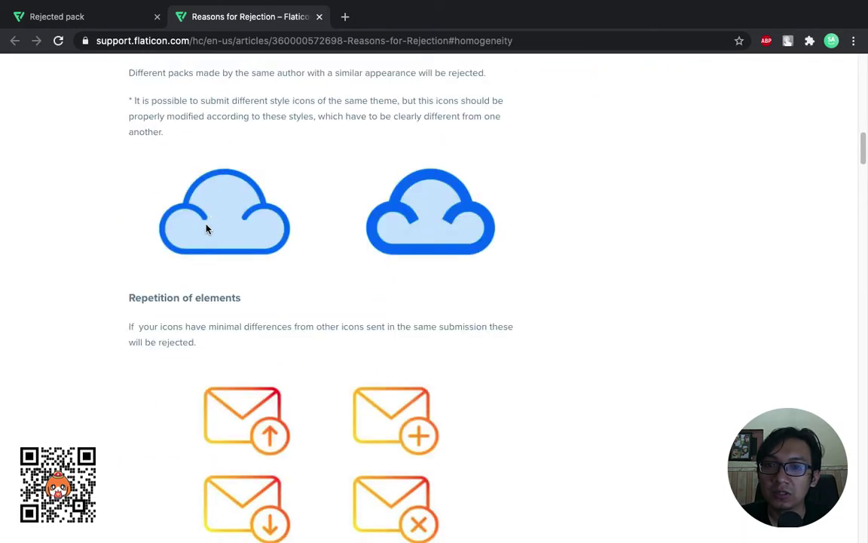
scroll(175, 304, down, 6)
scroll(147, 275, down, 3)
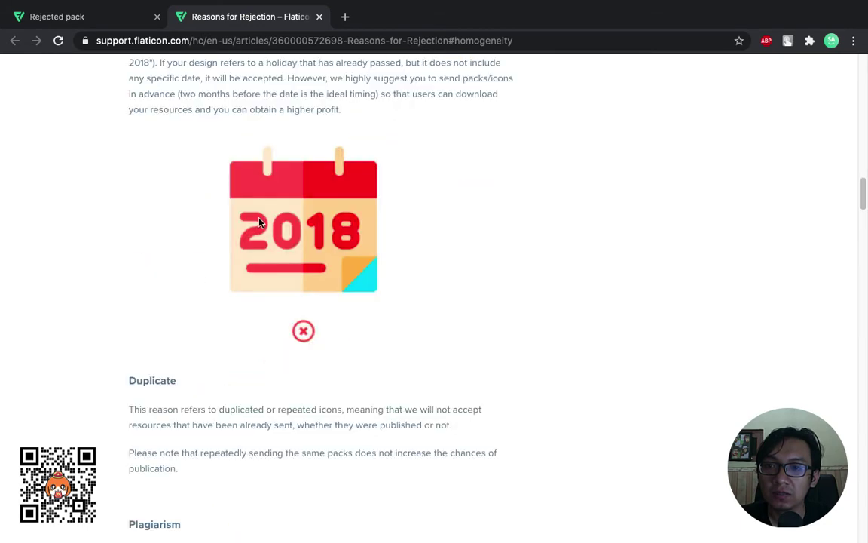
scroll(122, 202, down, 3)
scroll(119, 237, down, 10)
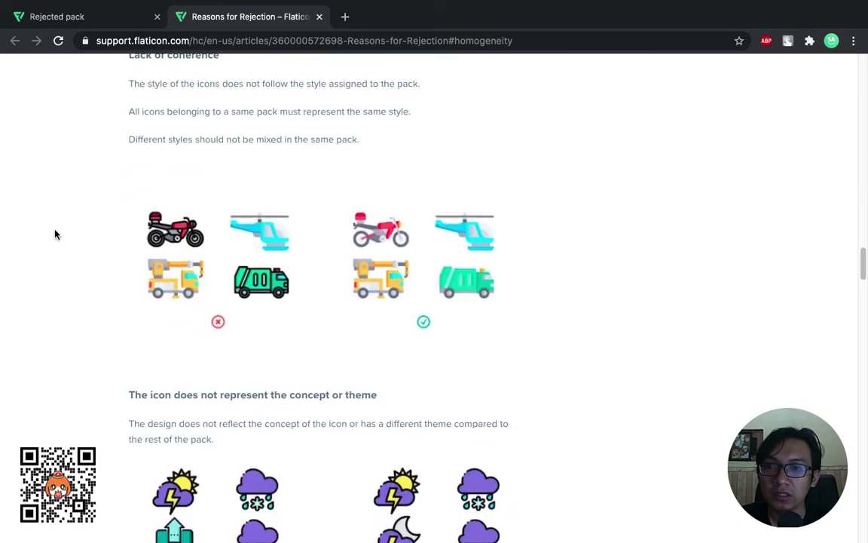
scroll(382, 294, down, 1)
scroll(382, 294, down, 5)
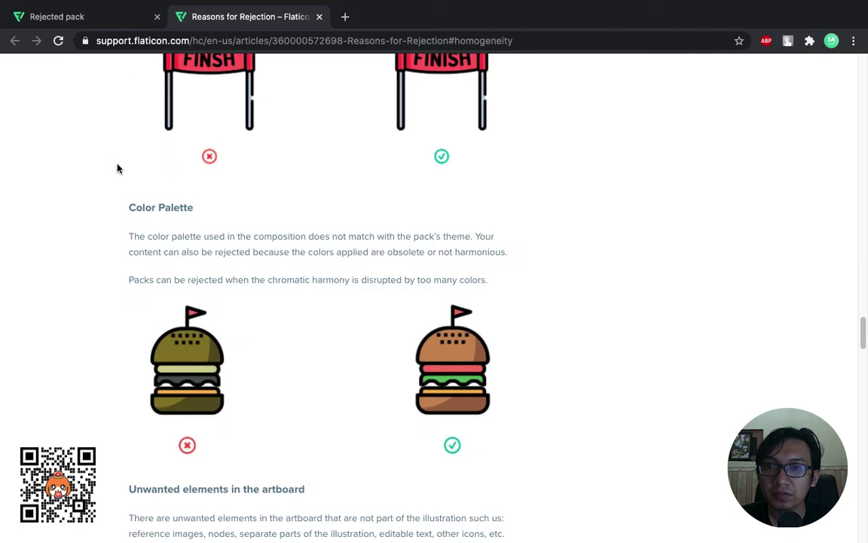
click(64, 20)
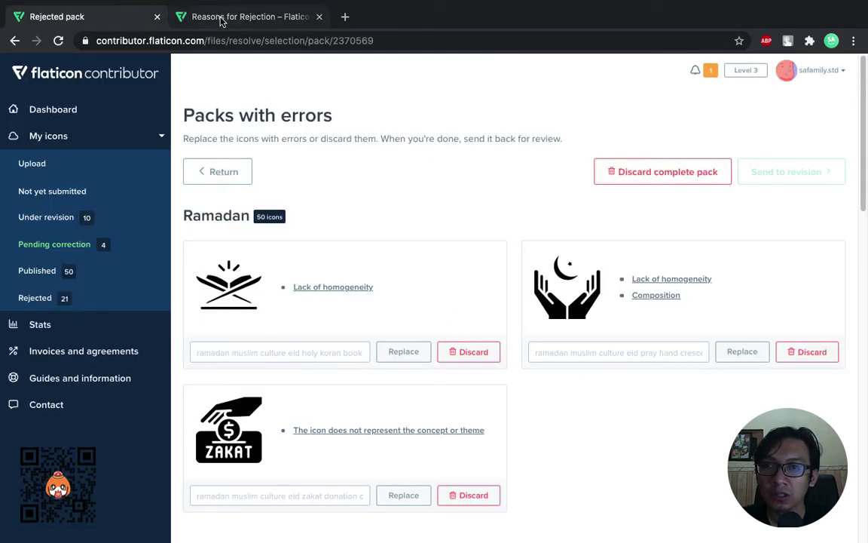
click(223, 16)
scroll(331, 265, down, 5)
scroll(330, 266, down, 10)
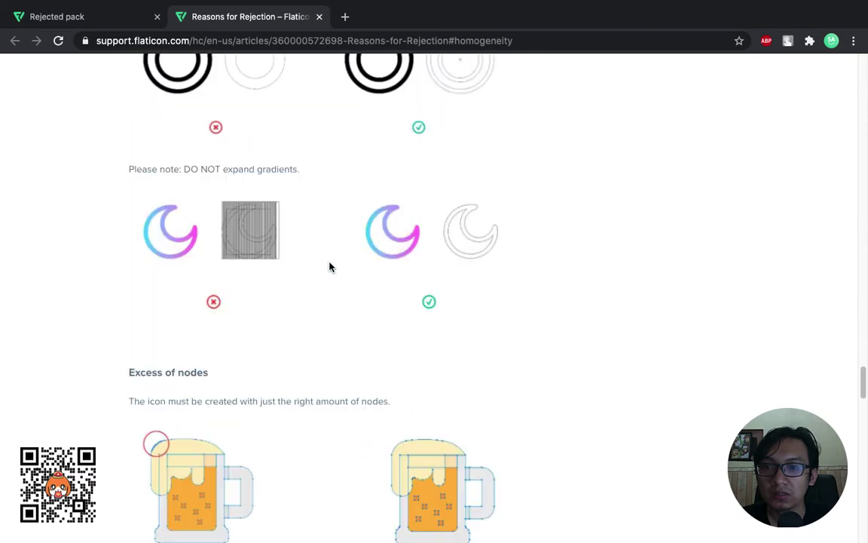
scroll(329, 268, up, 1)
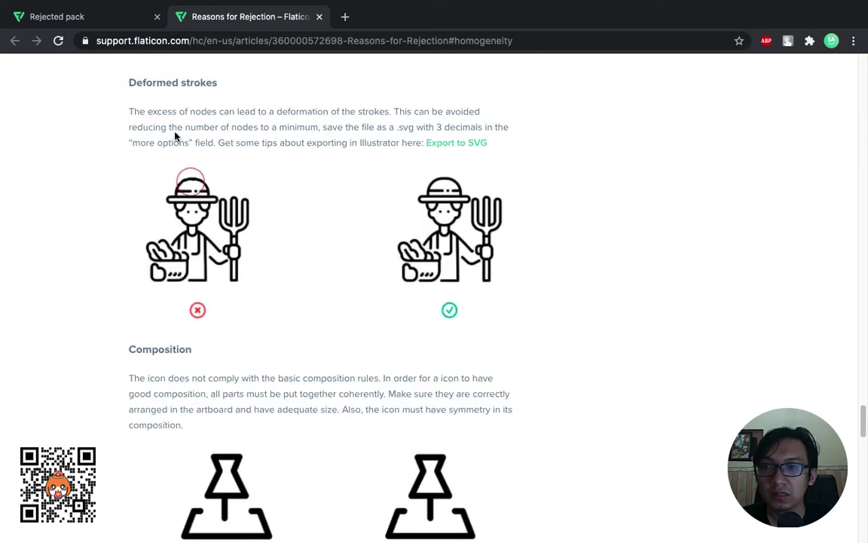
Reopen the Koran book icon's Lack of homogeneity reason, close the duplicate article, and examine its shop icon example
click(98, 25)
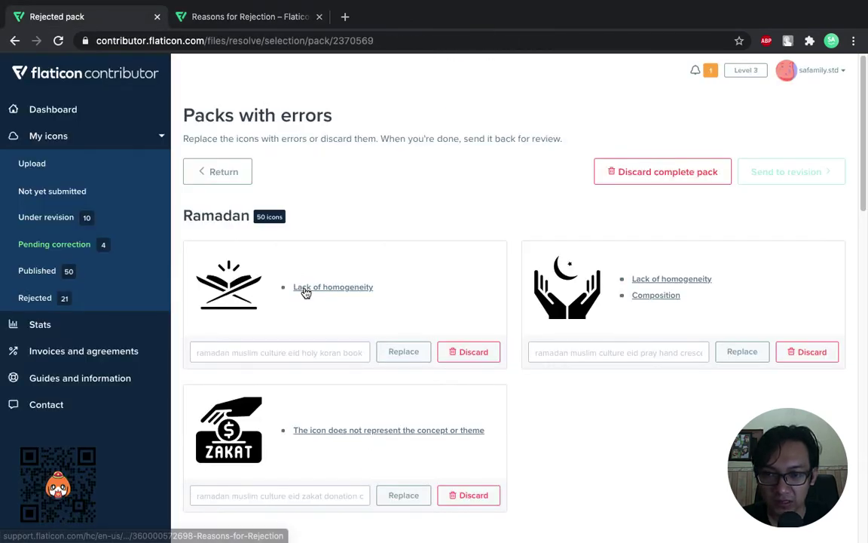
click(305, 288)
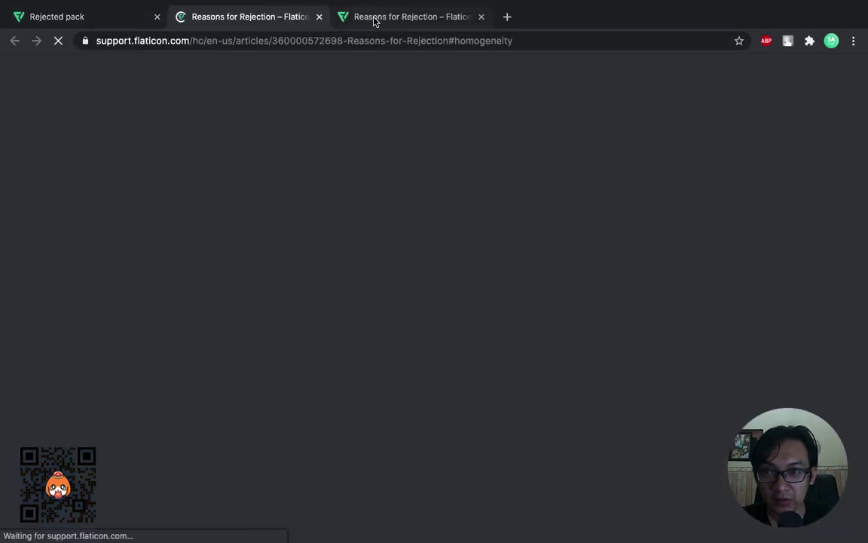
middle_click(373, 21)
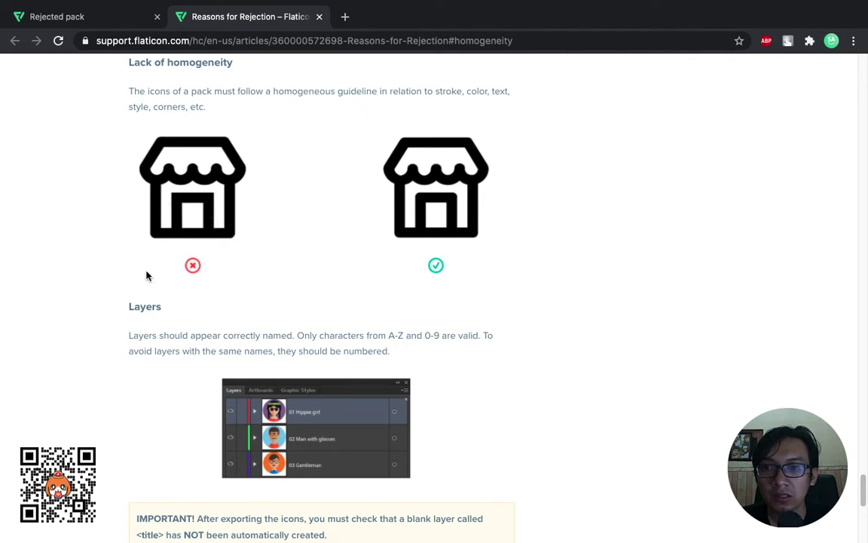
drag(152, 120, 171, 147)
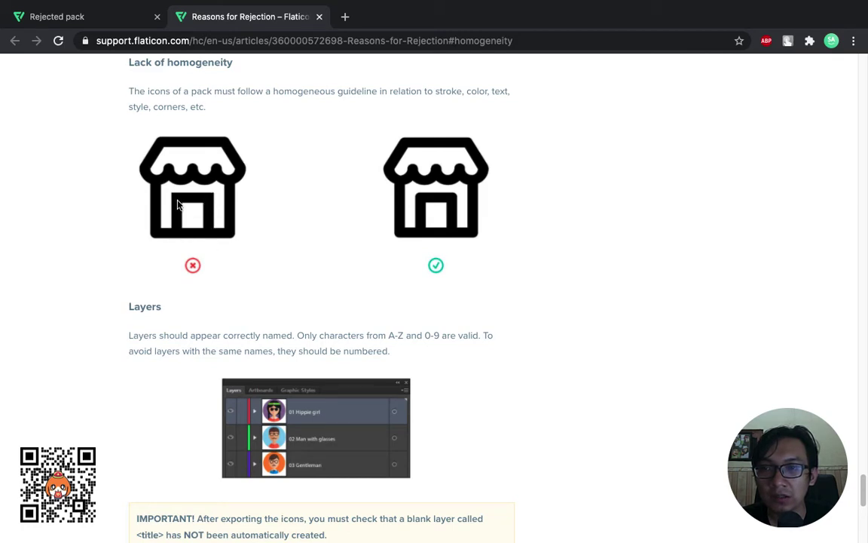
drag(190, 179, 210, 234)
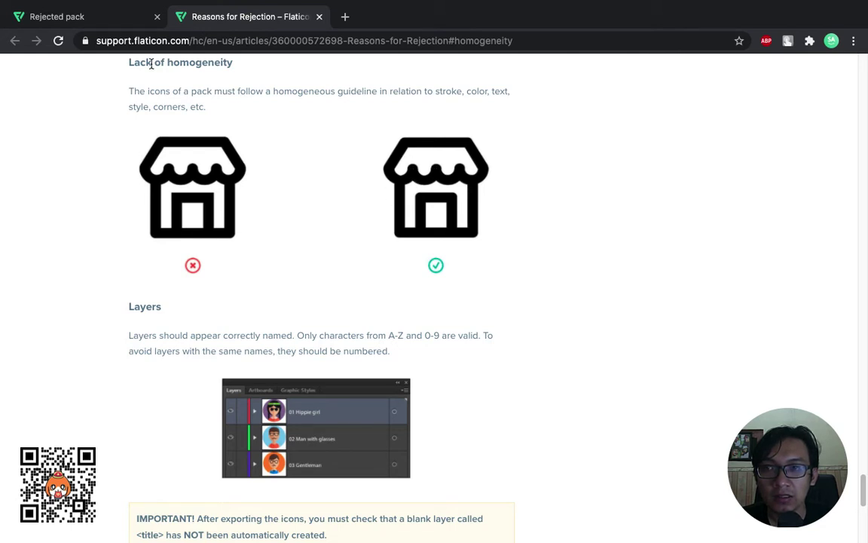
View the praying hands artwork in Illustrator, and open that icon's Composition rejection reason from the rejected pack in the browser
click(75, 16)
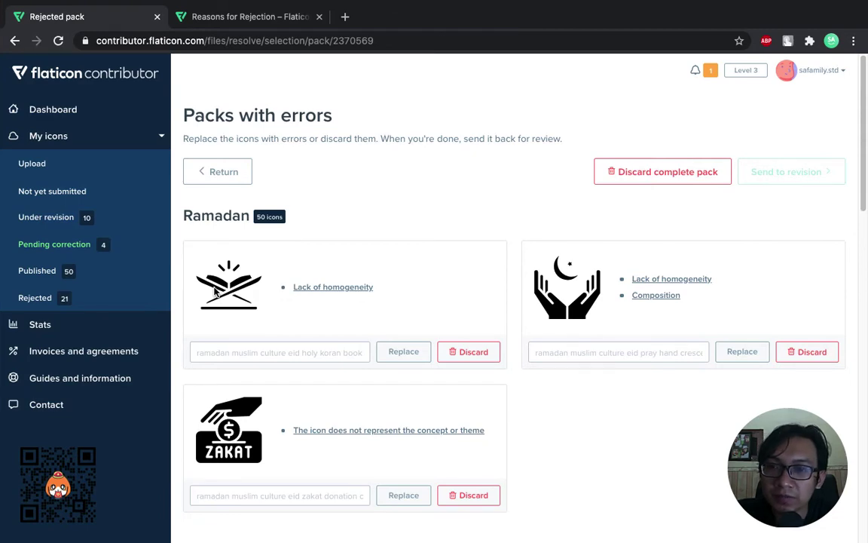
key(ctrl+Left)
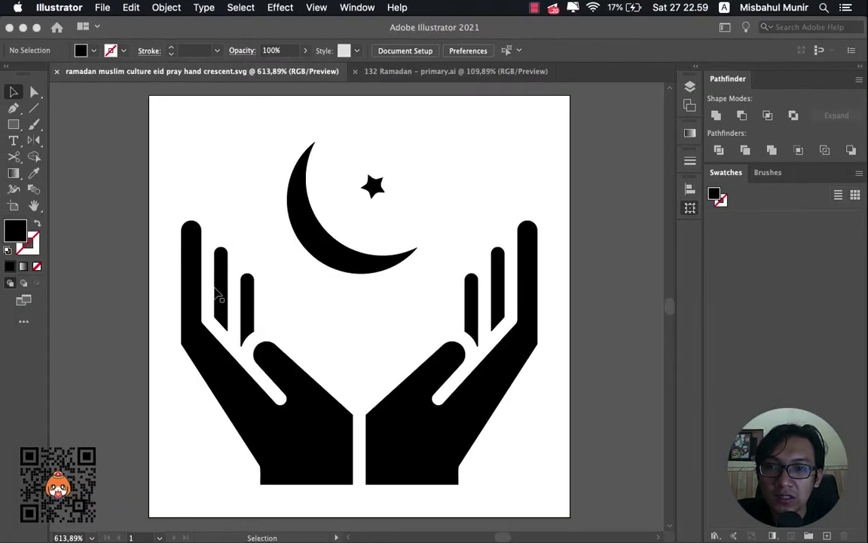
key(ctrl+Right)
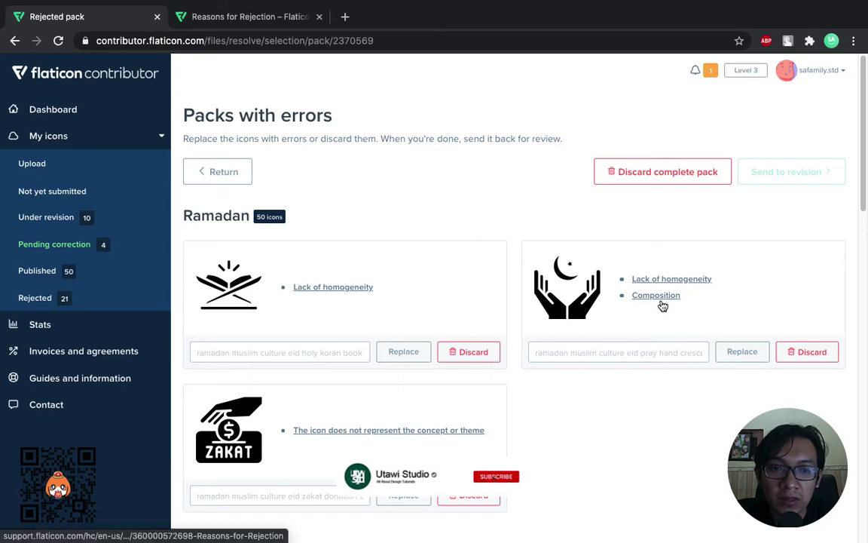
click(662, 304)
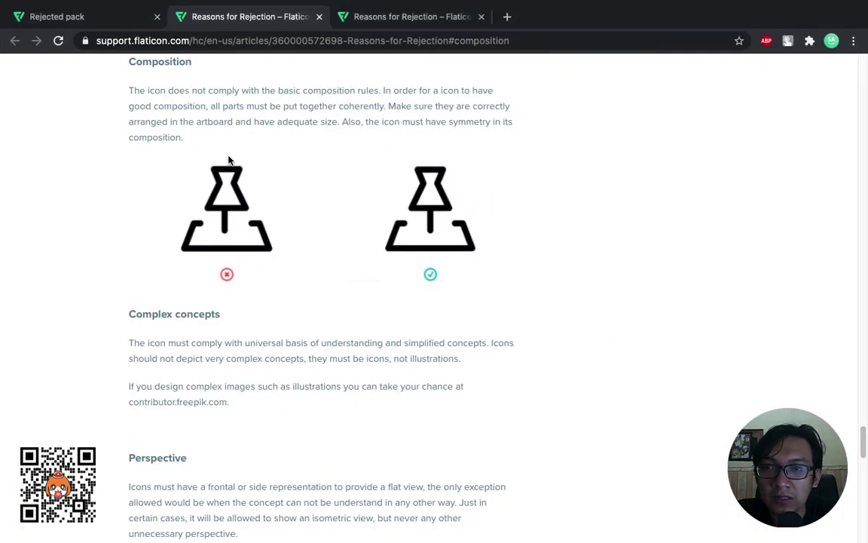
Read the Zakat icon's "The icon does not represent the concept or theme" reason and the neighbouring Lack of coherence section, then close the article
click(75, 18)
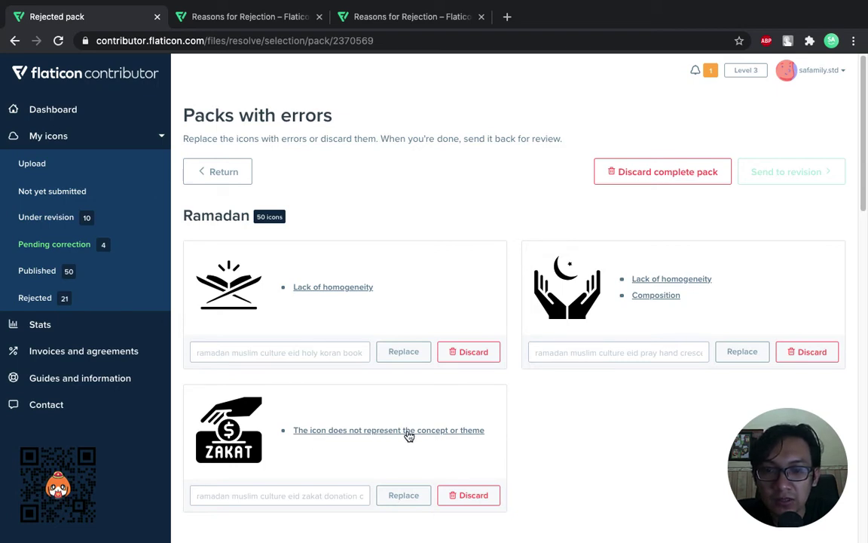
click(428, 435)
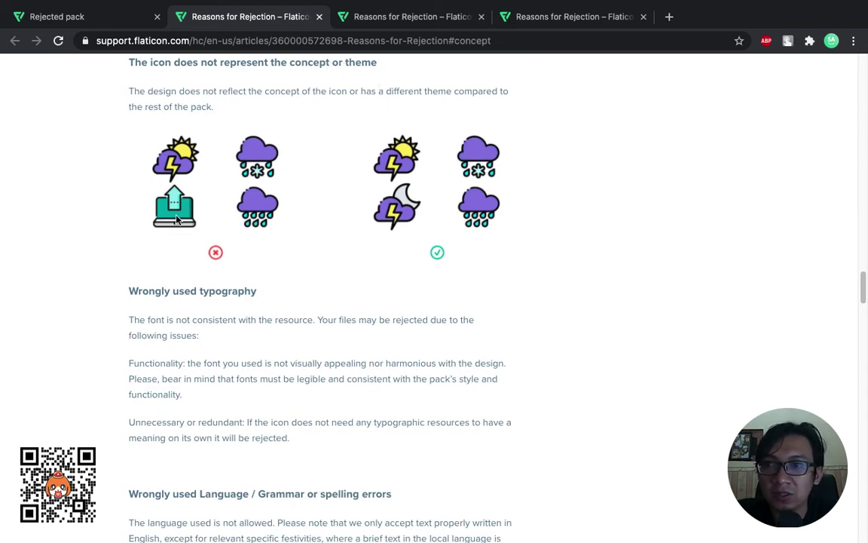
scroll(176, 219, up, 10)
scroll(177, 218, down, 5)
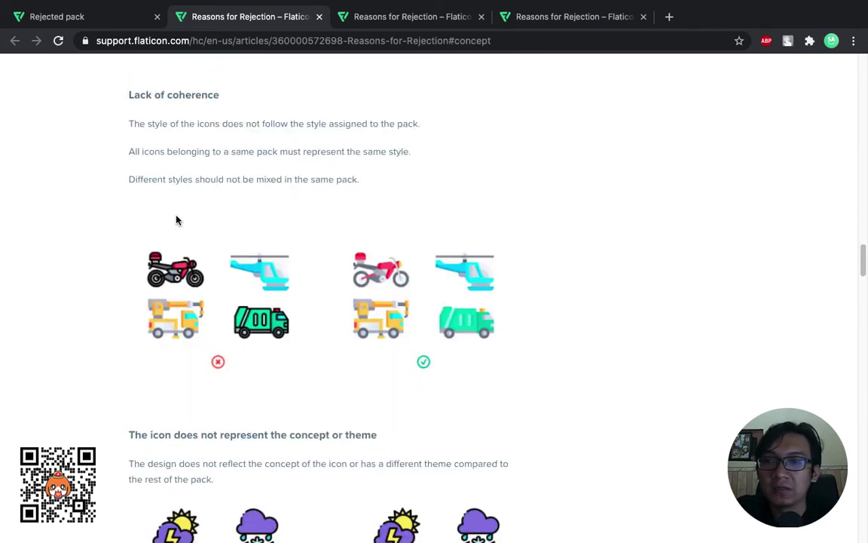
scroll(177, 219, down, 3)
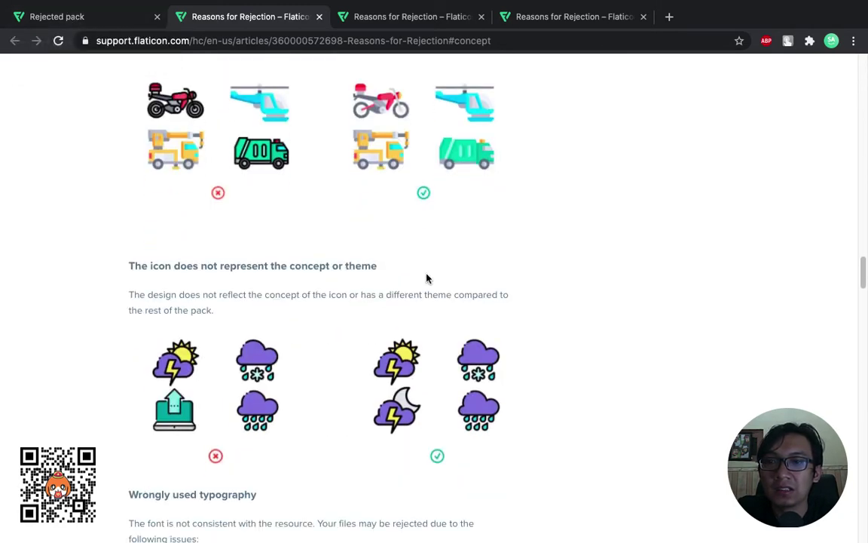
scroll(426, 279, down, 1)
click(319, 17)
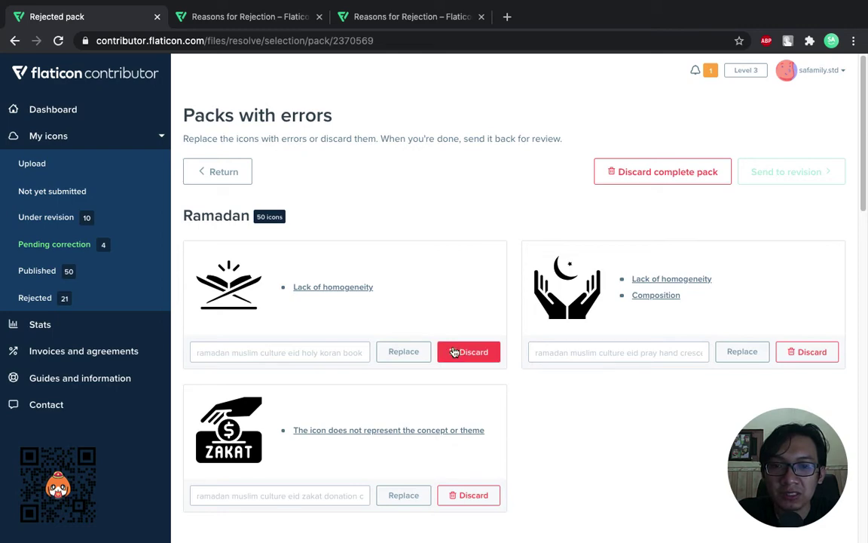
Review the flagged icons in the Ramadan pack and check the praying hands artwork in Illustrator
scroll(457, 237, down, 3)
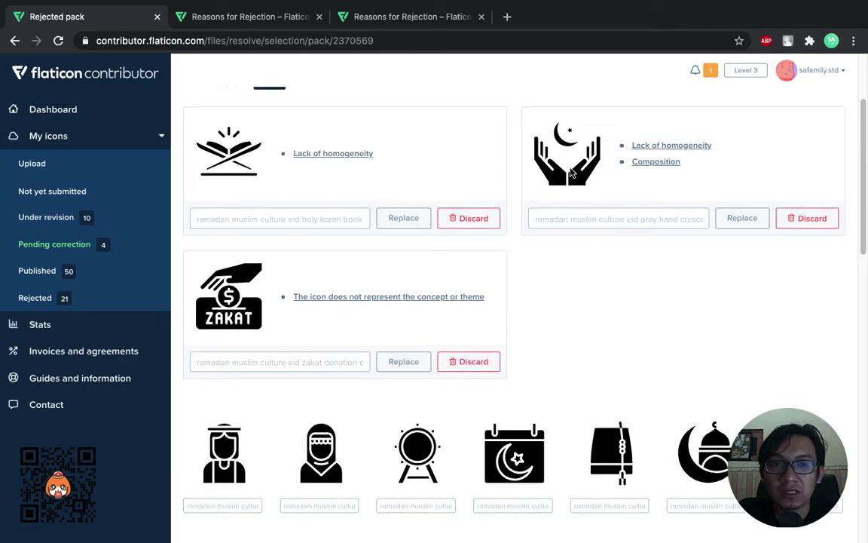
scroll(543, 200, up, 3)
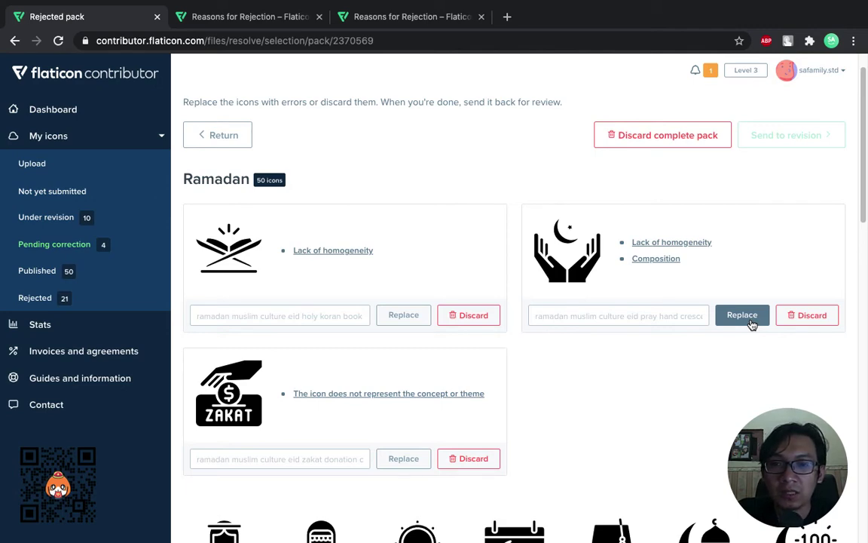
key(ctrl+Left)
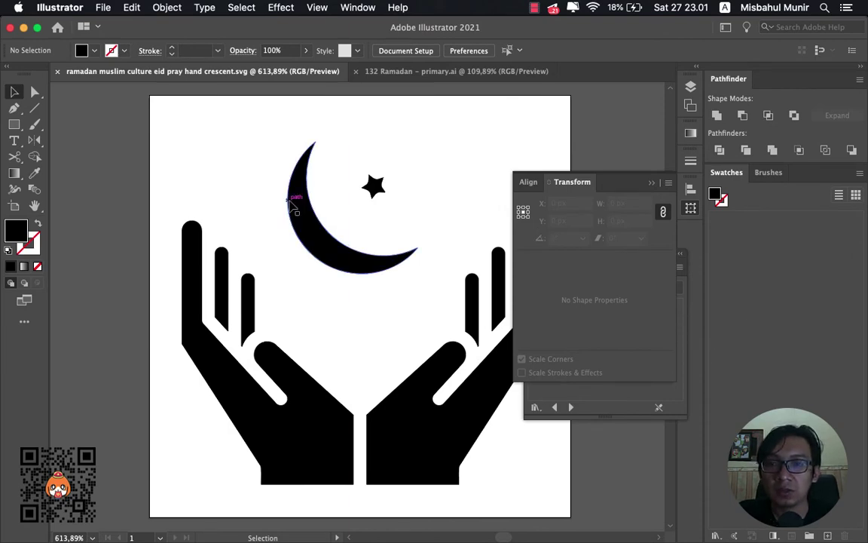
key(ctrl+Right)
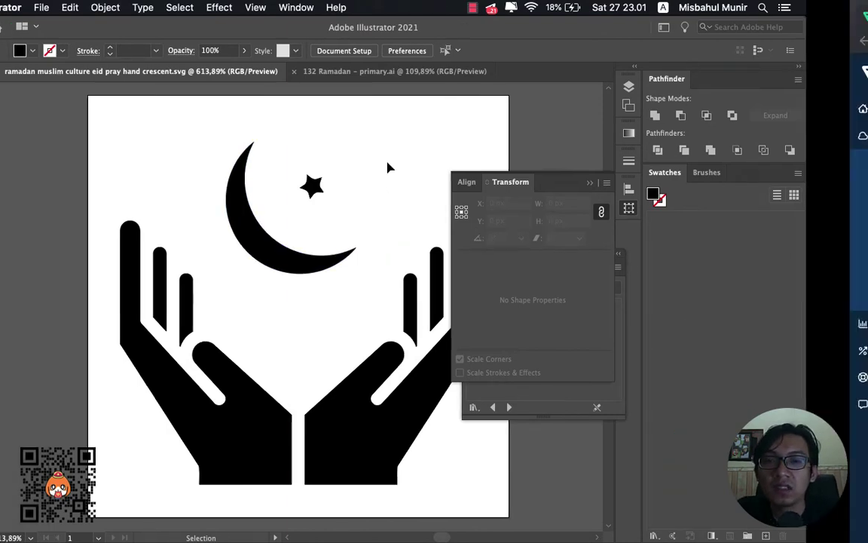
Compare the Lack of homogeneity guideline in the browser with the praying hands and crescent artwork in Illustrator
click(380, 29)
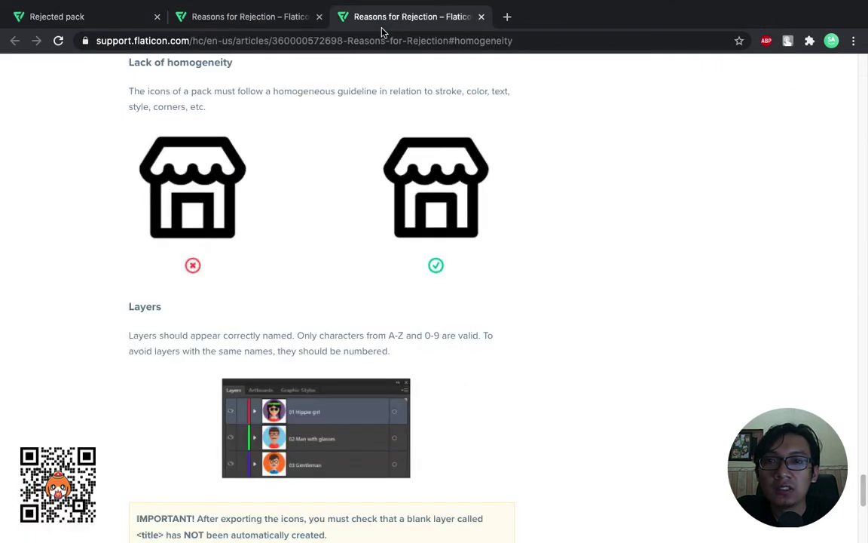
scroll(332, 333, up, 1)
scroll(331, 335, down, 1)
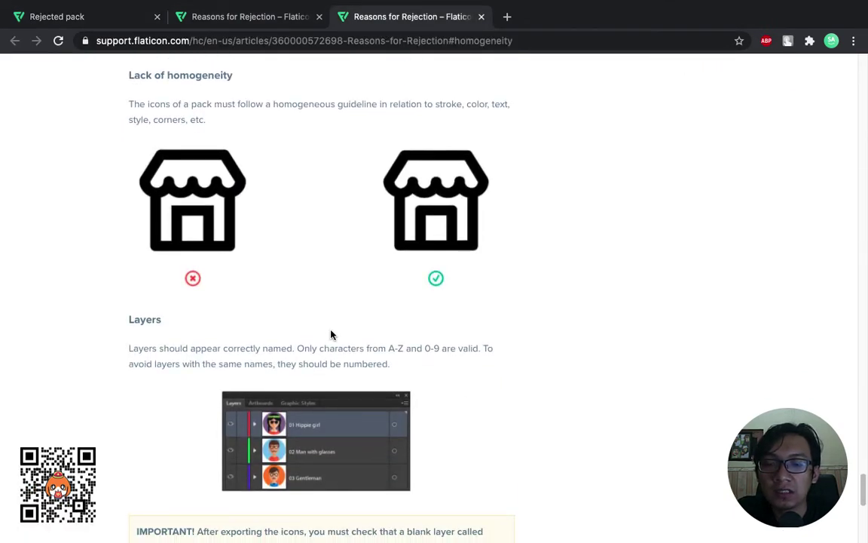
key(ctrl+Left)
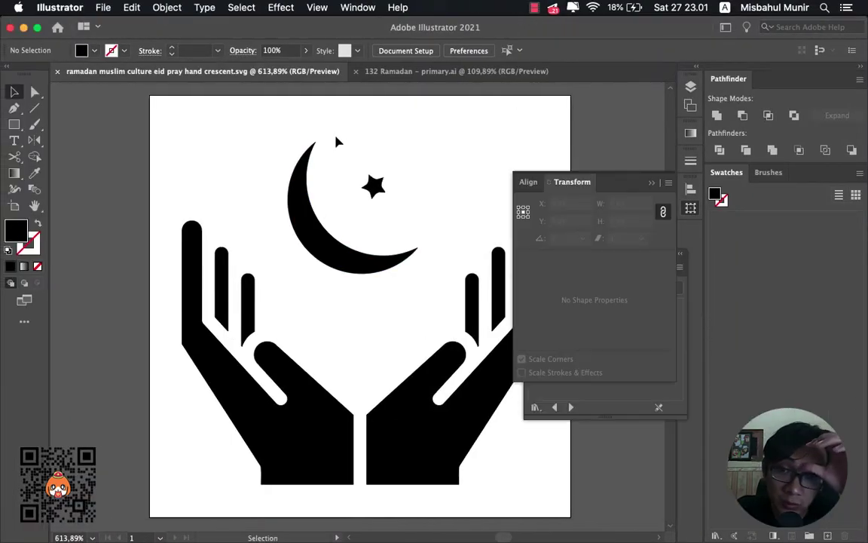
key(ctrl+Right)
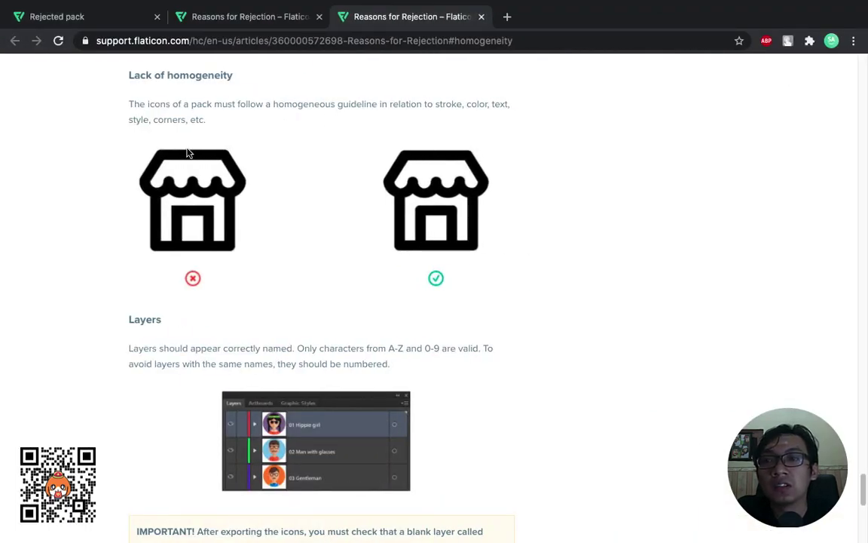
Switch to Illustrator and compare the solid crescent in the praying hands SVG with the outlined crescent in 132 Ramadan - primary.ai
key(ctrl+Left)
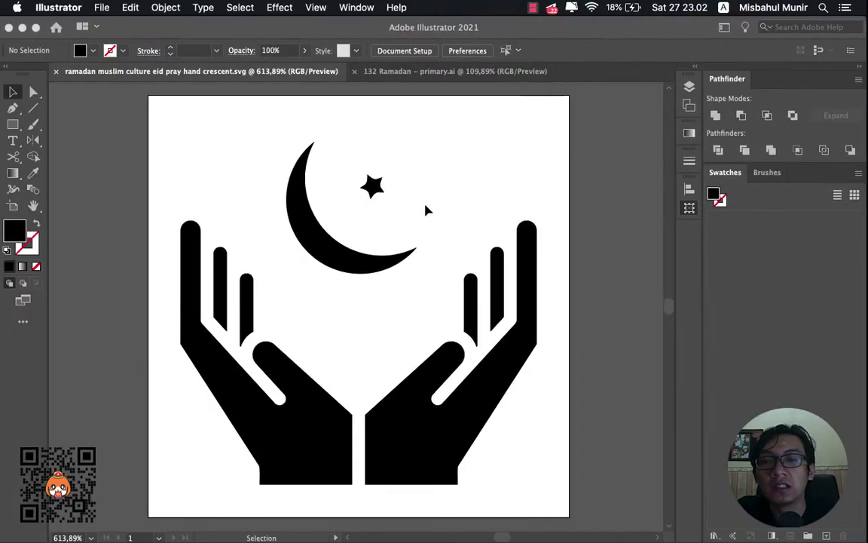
click(304, 202)
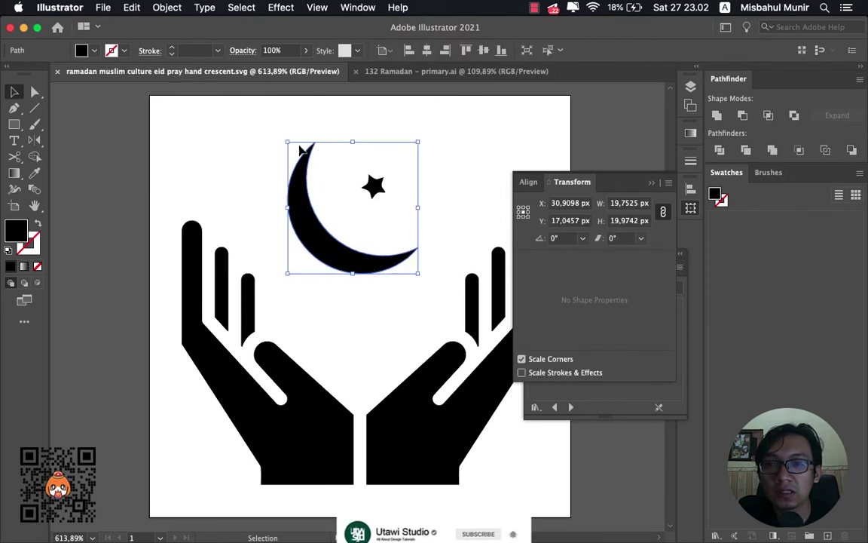
click(391, 72)
scroll(253, 173, down, 2)
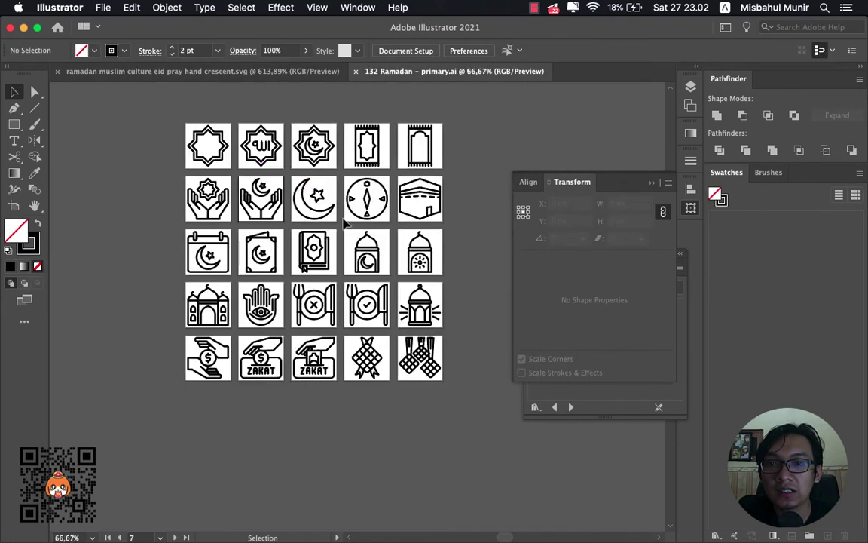
scroll(286, 226, up, 4)
scroll(287, 228, down, 2)
scroll(293, 197, up, 4)
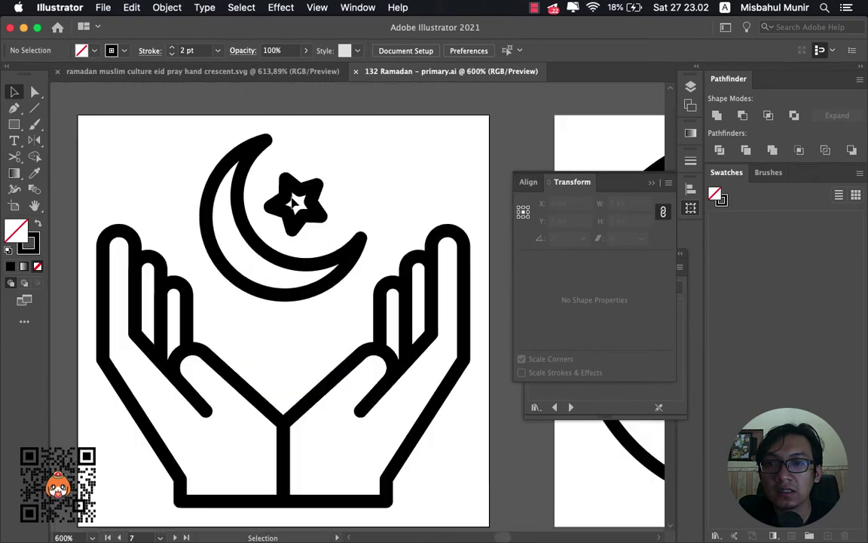
click(267, 141)
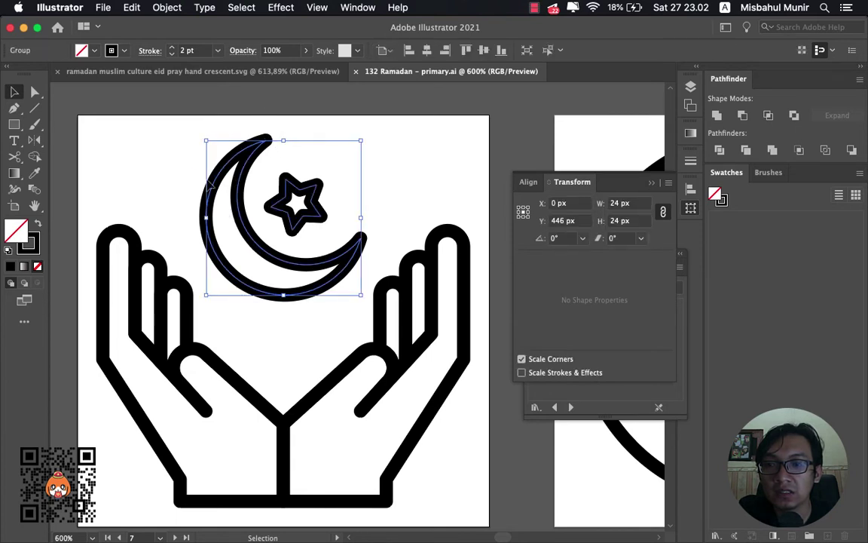
click(137, 75)
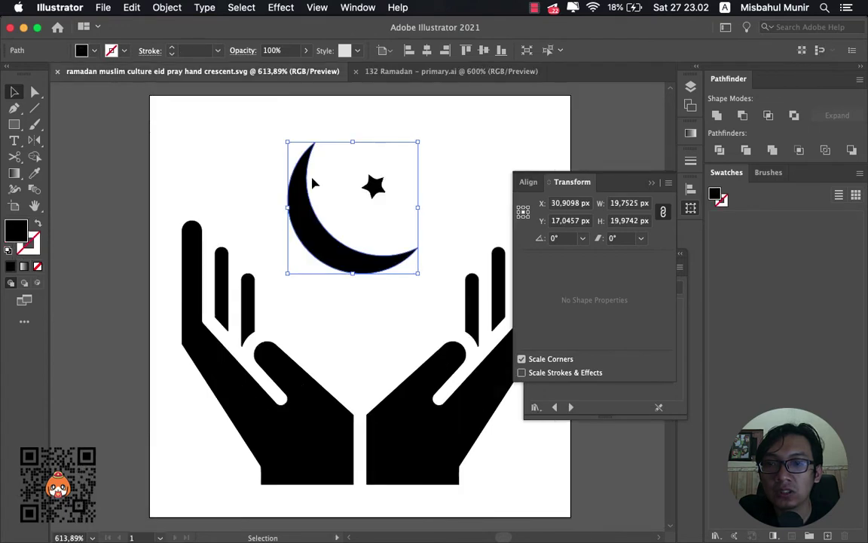
click(451, 70)
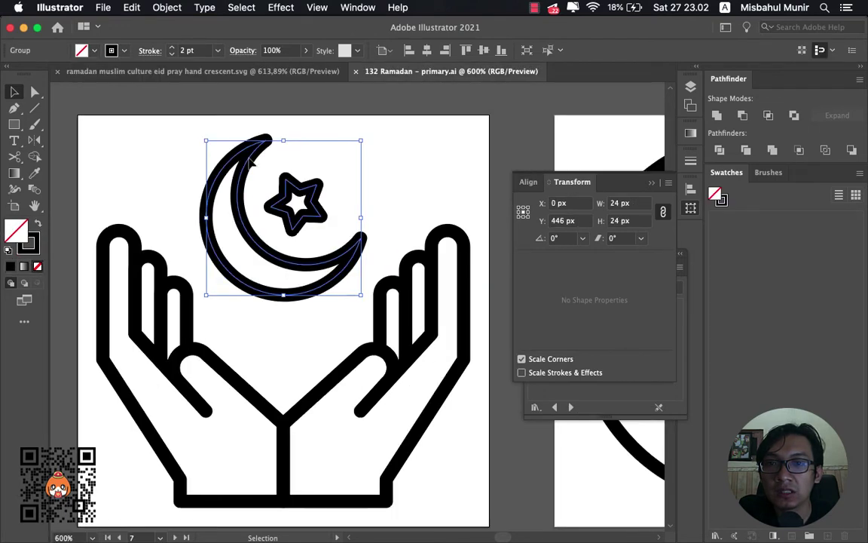
Examine the two outlined praying hands icons within the Ramadan icon set
scroll(234, 147, down, 4)
click(292, 164)
scroll(262, 150, down, 4)
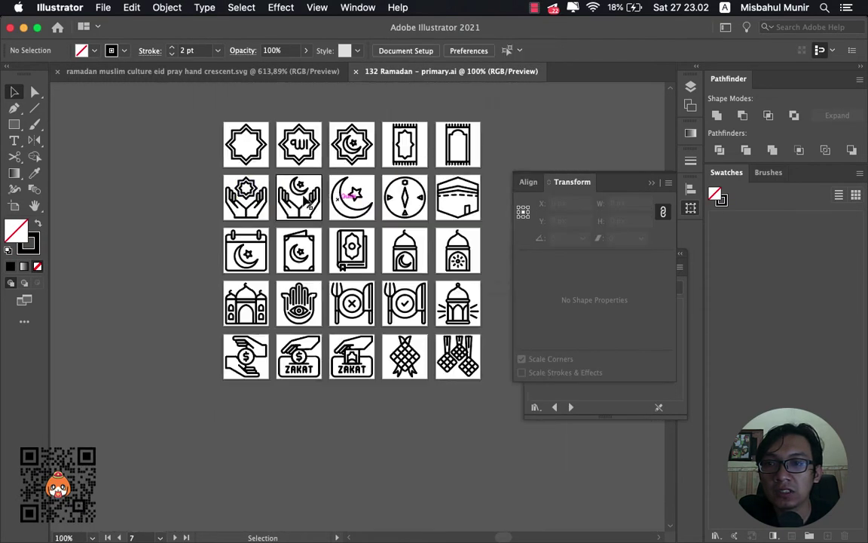
scroll(262, 149, up, 4)
scroll(218, 217, up, 2)
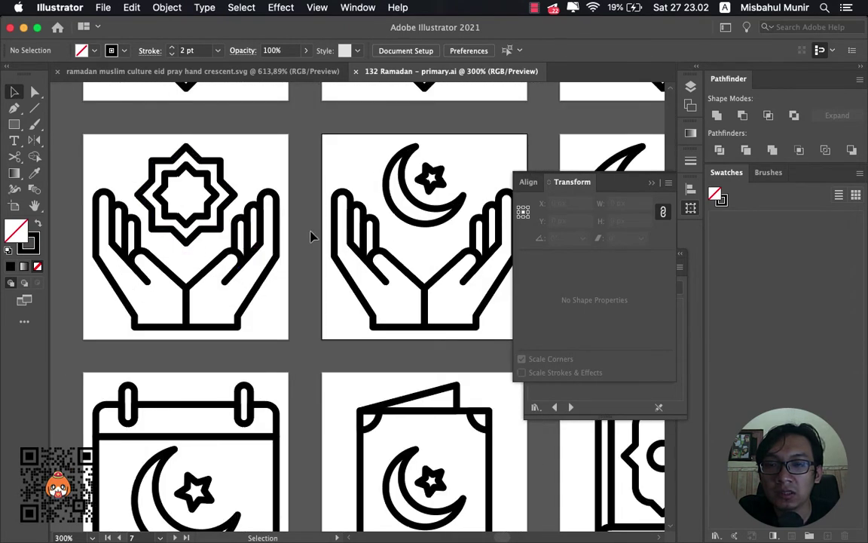
click(260, 306)
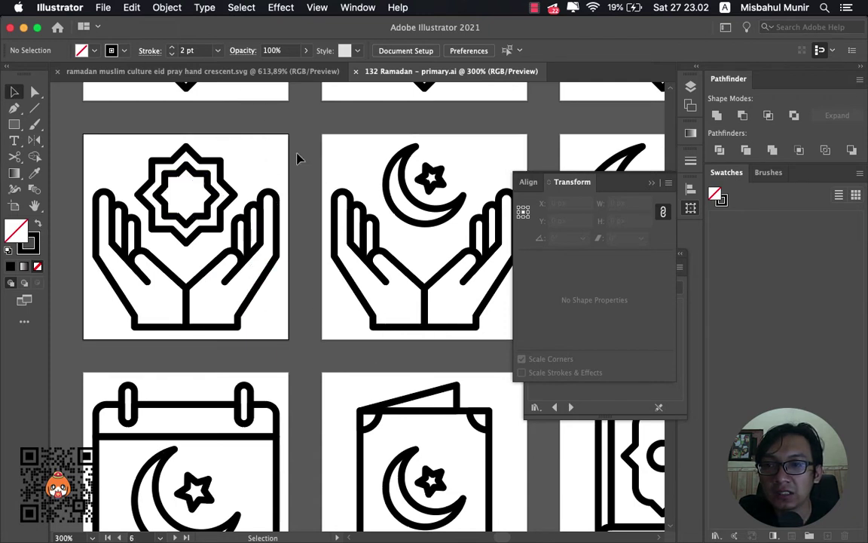
Delete the solid crescent and star above the hands in the praying hands SVG
click(188, 70)
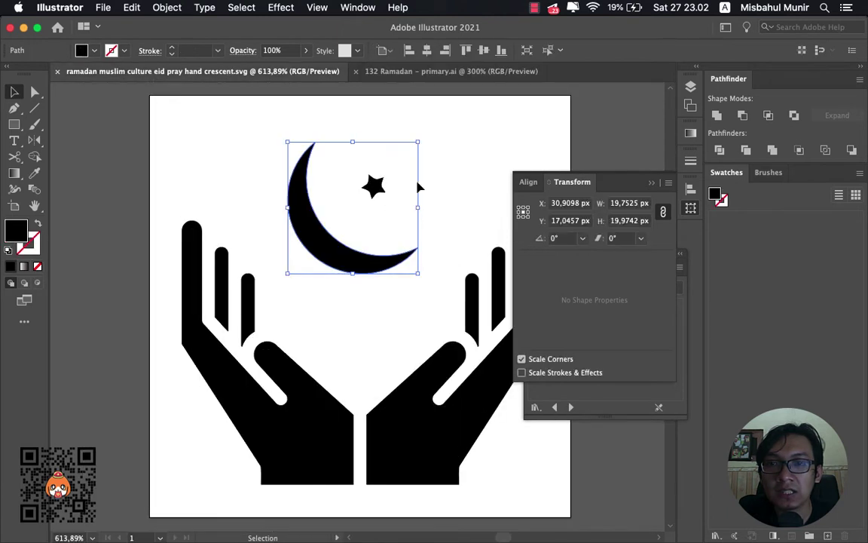
click(357, 139)
drag(432, 130, 285, 214)
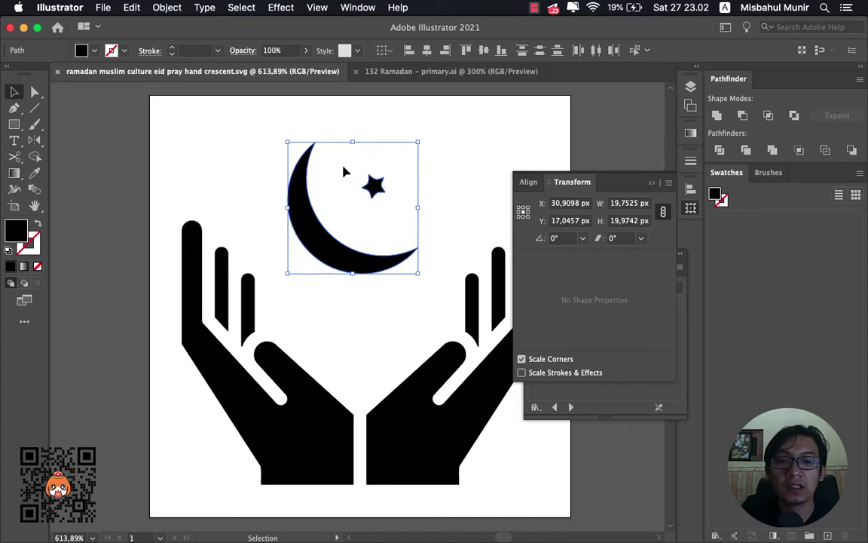
key(Delete)
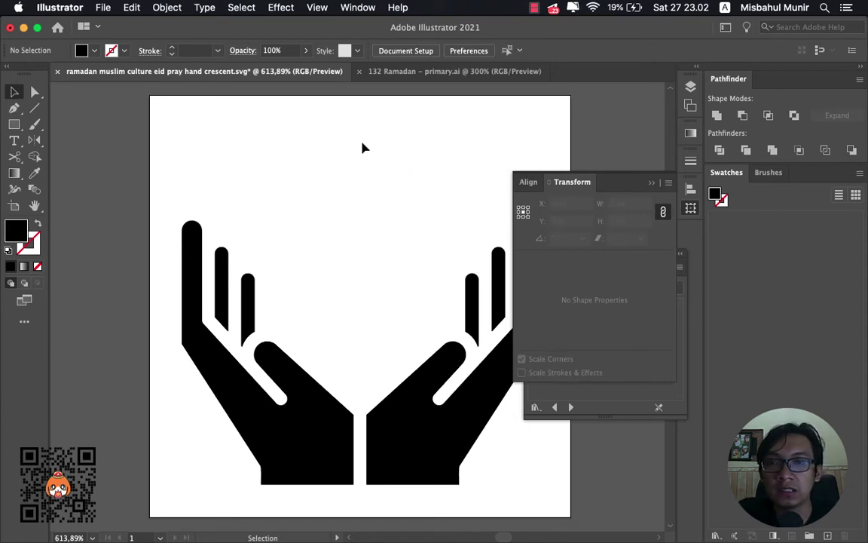
Copy the outlined crescent and star from the praying hands icon in 132 Ramadan - primary.ai and paste them into the praying hands SVG
click(392, 72)
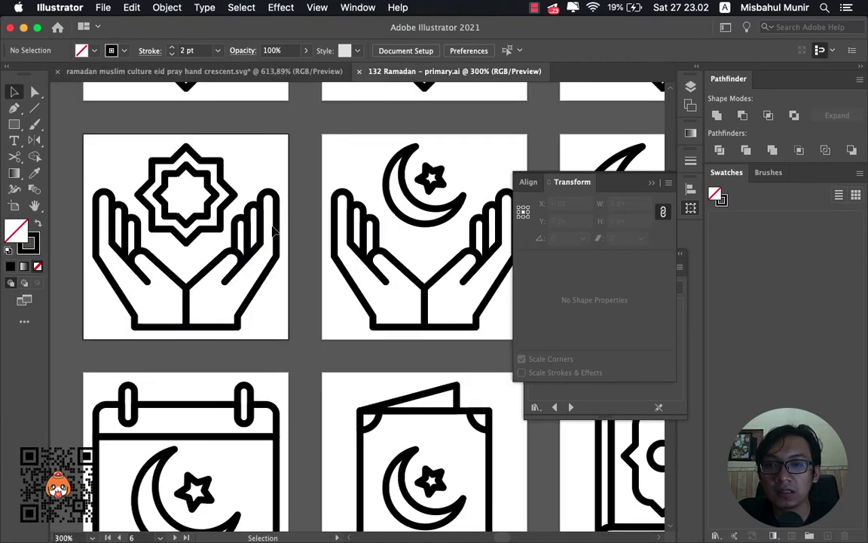
scroll(410, 174, down, 2)
scroll(387, 175, up, 3)
drag(387, 176, 239, 242)
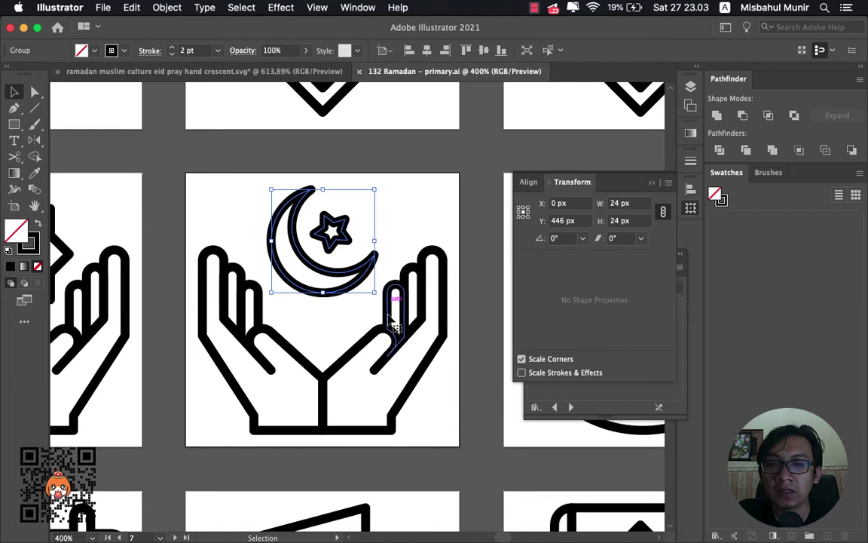
key(a)
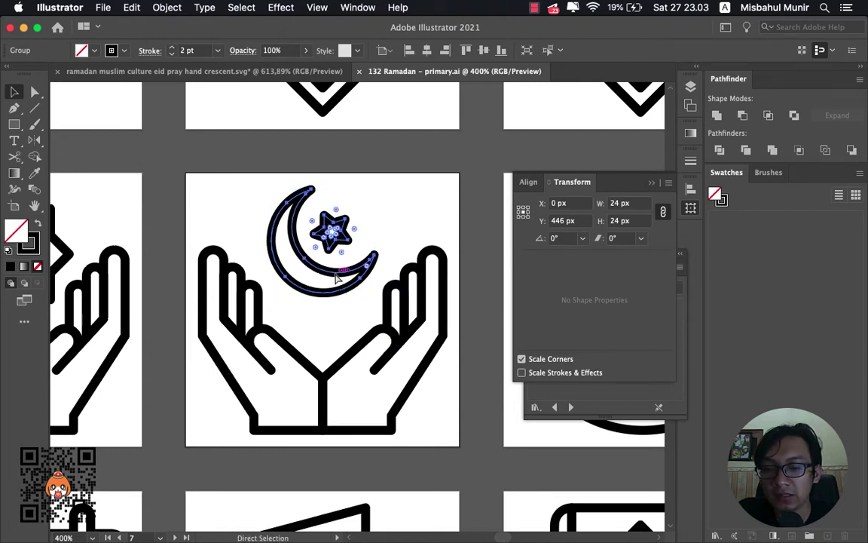
key(v)
key(a)
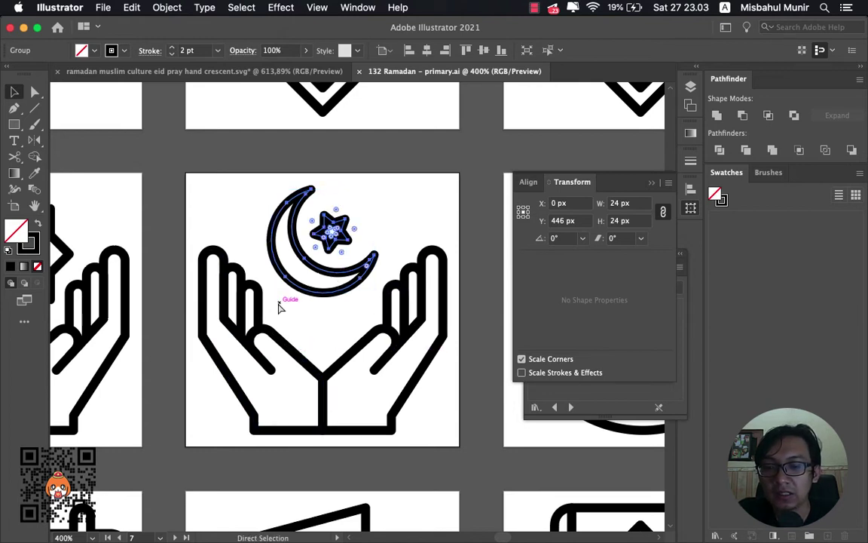
key(v)
click(98, 72)
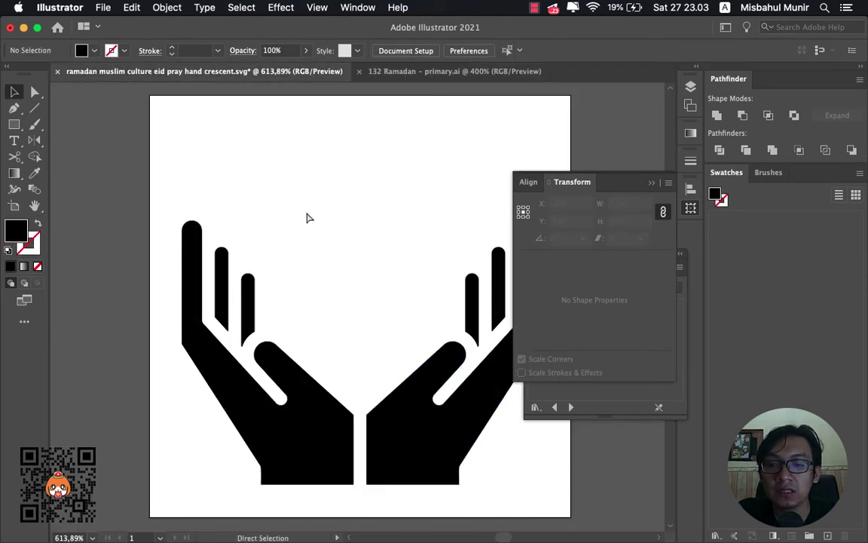
key(super+v)
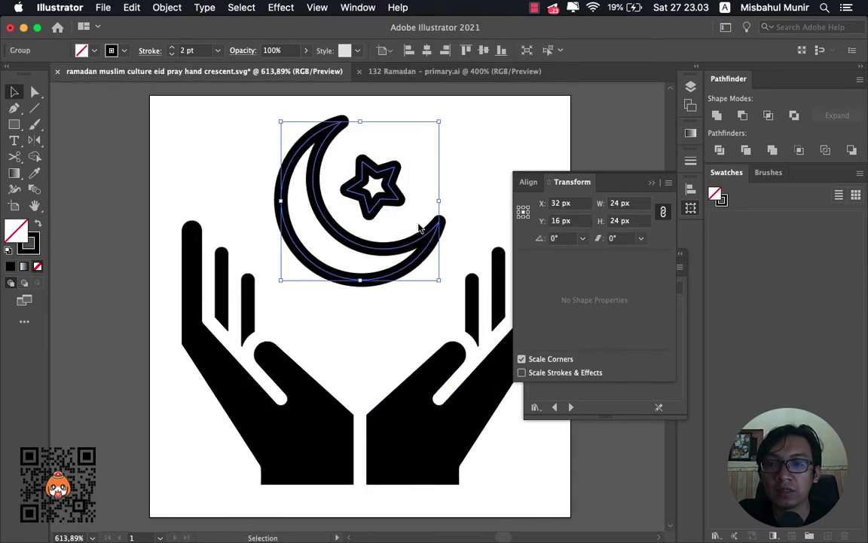
Expand the fill and stroke of the pasted crescent and star, and unite them into solid shapes
click(442, 150)
drag(392, 86, 242, 196)
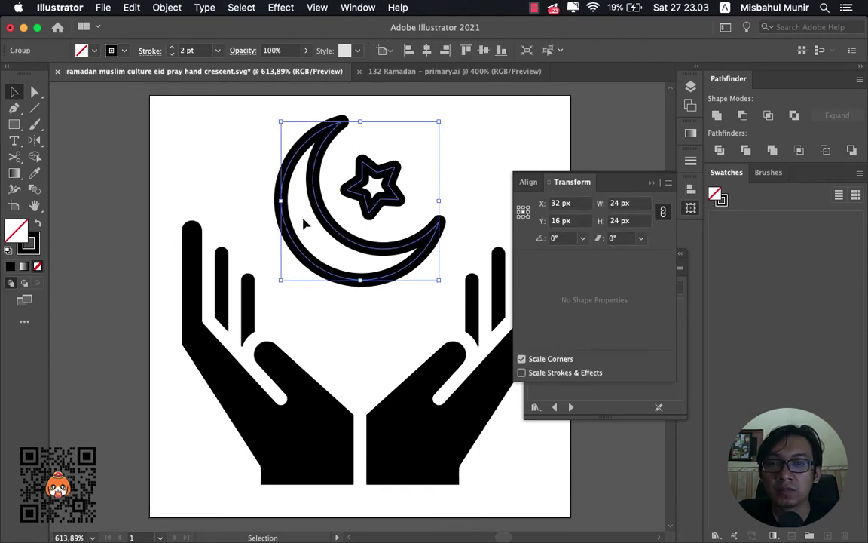
key(super+minus)
scroll(306, 224, up, 3)
scroll(310, 174, up, 2)
scroll(329, 233, down, 4)
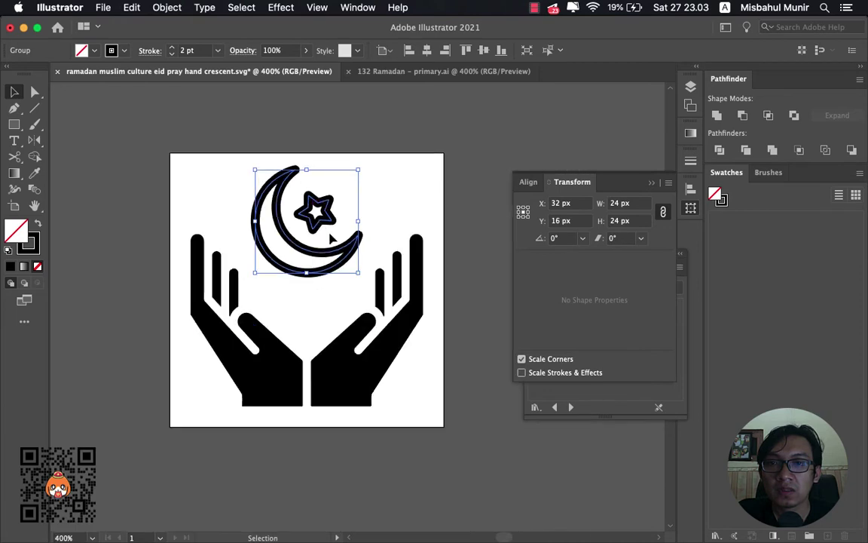
scroll(330, 239, up, 2)
click(169, 7)
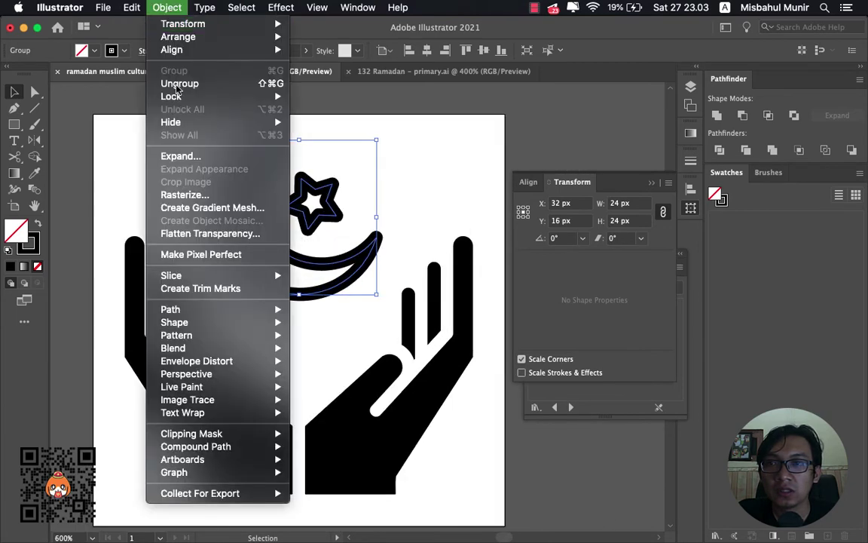
click(208, 157)
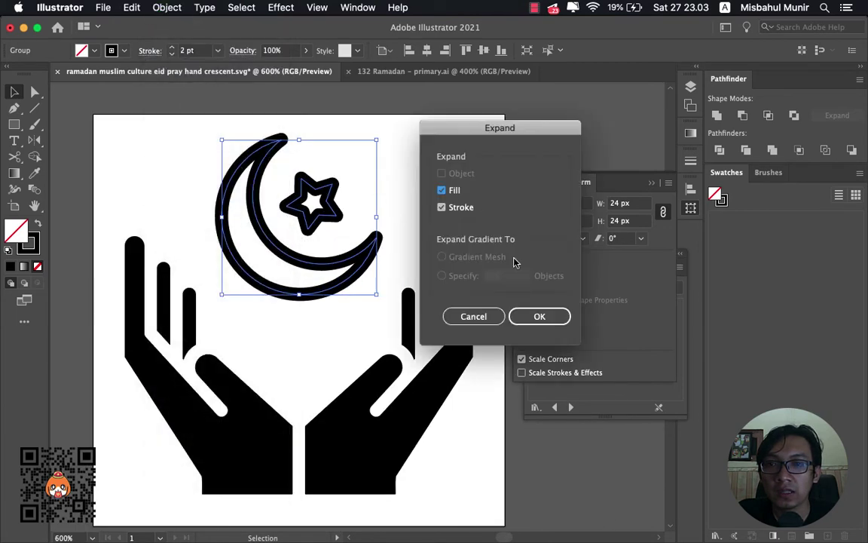
click(538, 313)
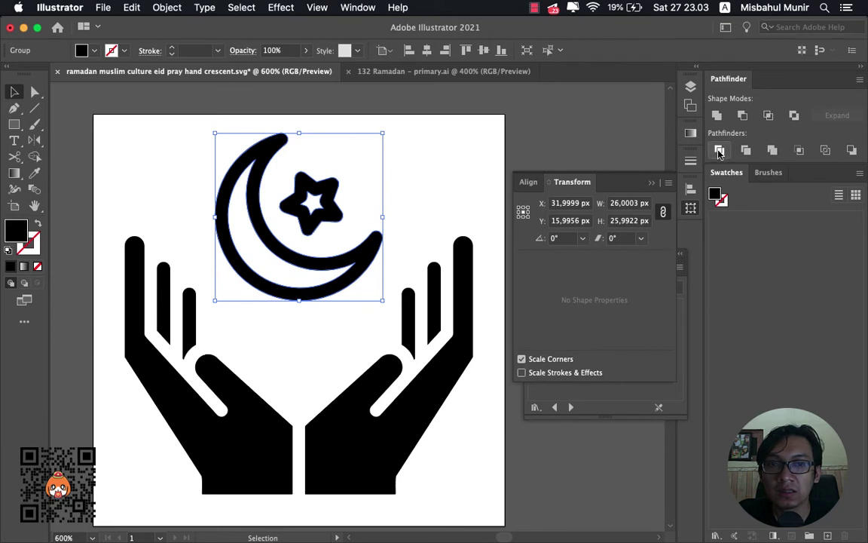
click(717, 114)
click(445, 157)
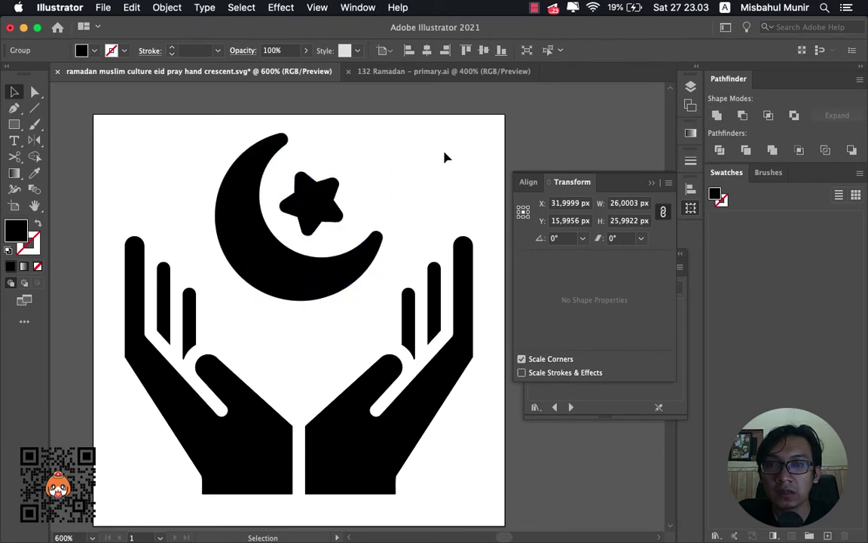
Compare the rebuilt solid crescent and star with the outlined praying hands icon in the Ramadan set
scroll(369, 214, down, 3)
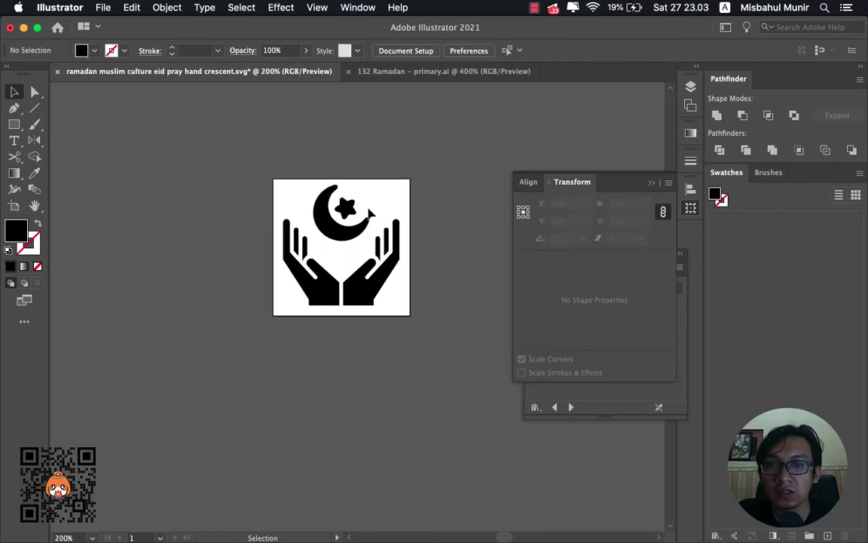
scroll(369, 213, up, 1)
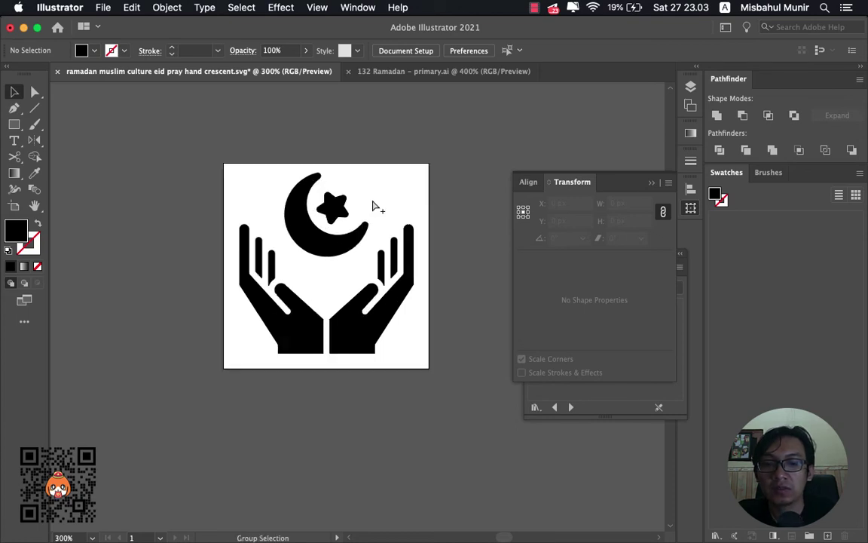
scroll(373, 206, up, 2)
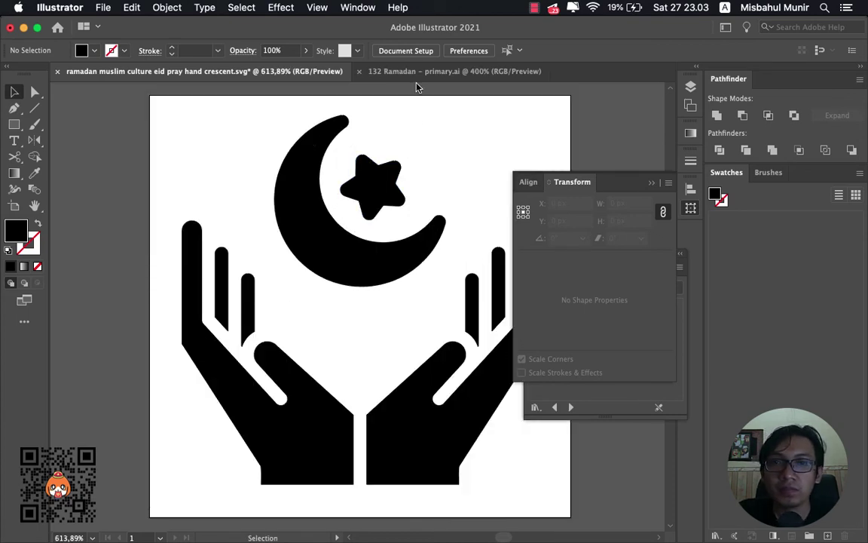
click(379, 71)
scroll(170, 206, down, 3)
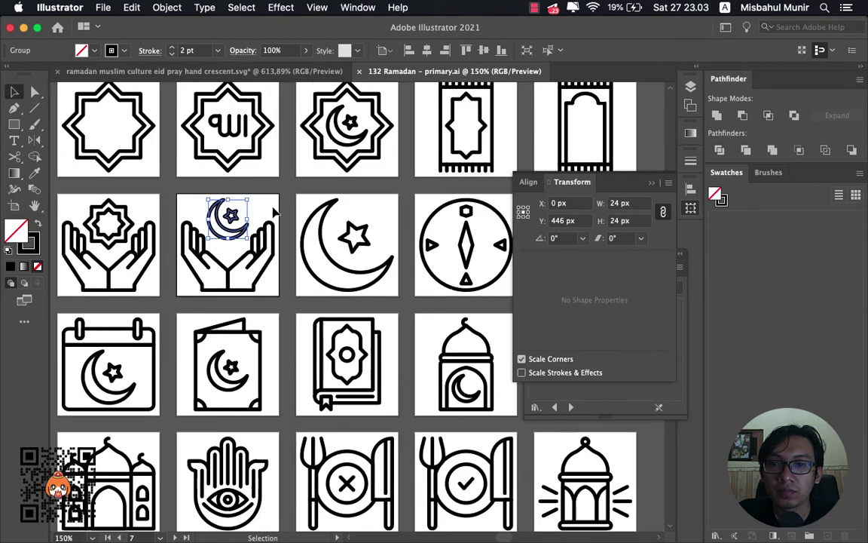
scroll(275, 213, up, 3)
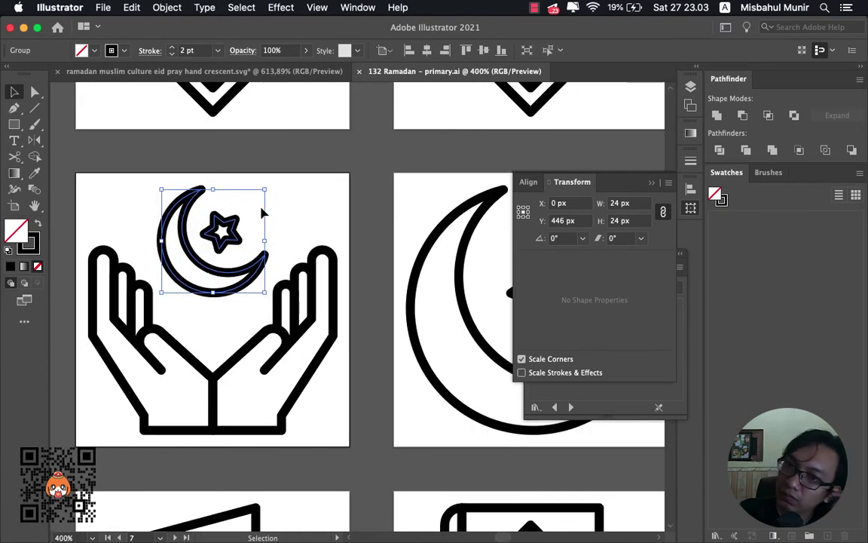
scroll(262, 213, down, 3)
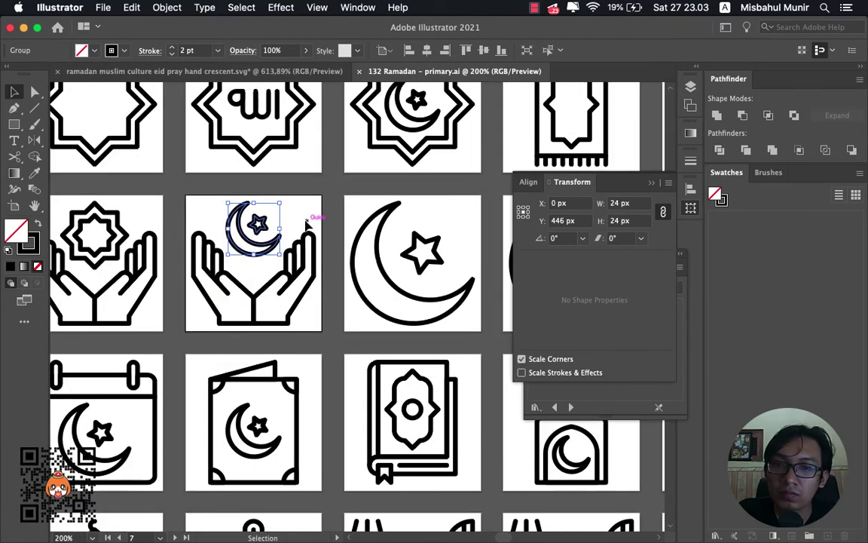
Undo the uniting, expanding, pasting and deleting in the praying hands SVG, back to its original thin crescent and small star
click(171, 70)
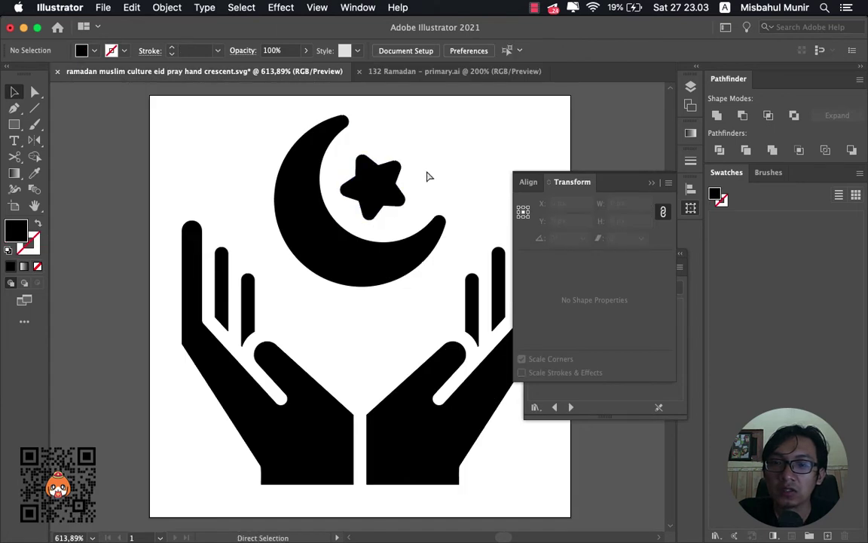
click(435, 220)
key(shift+x)
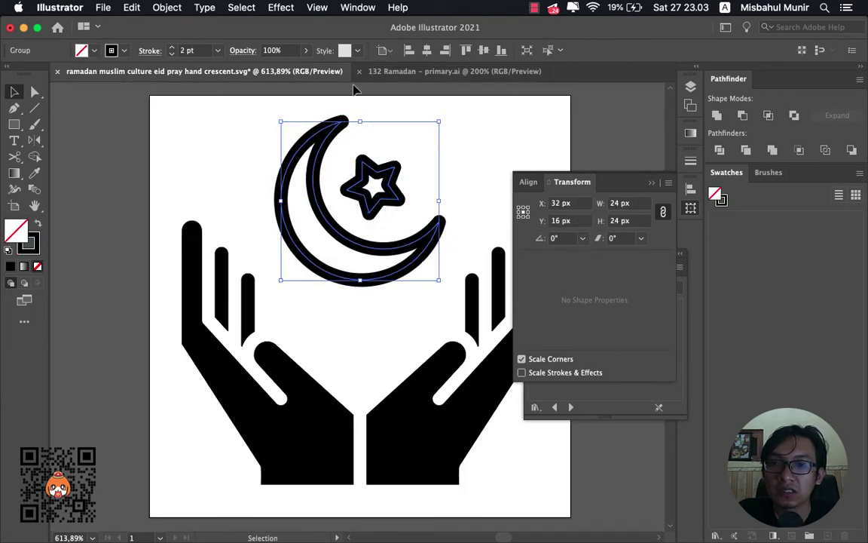
key(a)
key(v)
key(super+z)
key(super+z)
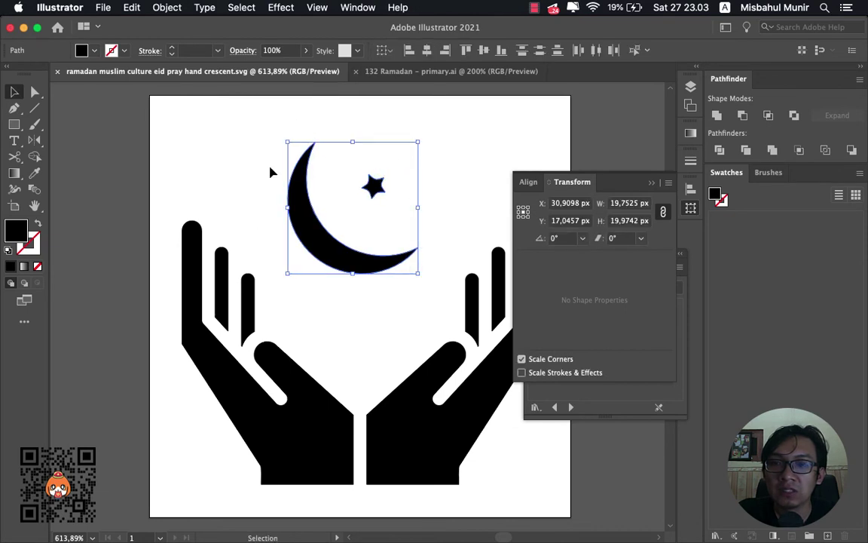
Replace the thin crescent and small star in the praying hands SVG with the copied outlined crescent and star from 132 Ramadan - primary.ai
click(451, 71)
scroll(260, 230, up, 1)
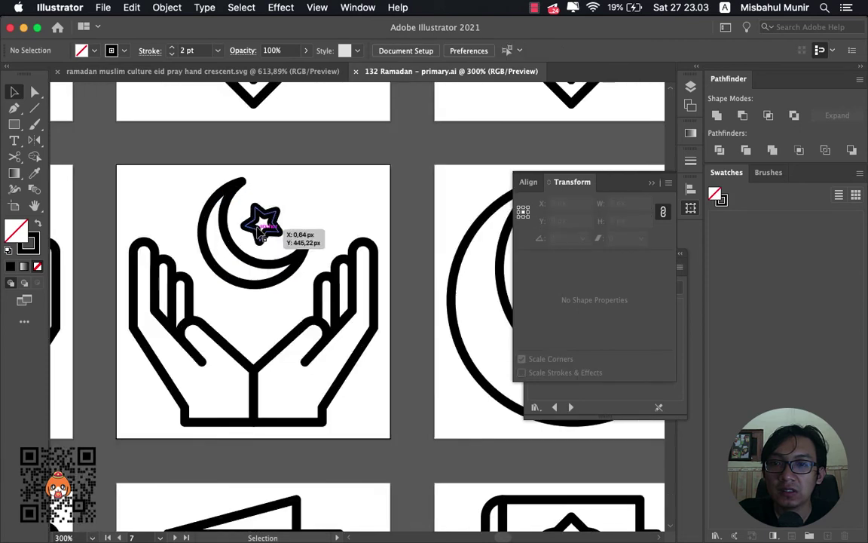
scroll(260, 230, up, 3)
scroll(380, 159, down, 3)
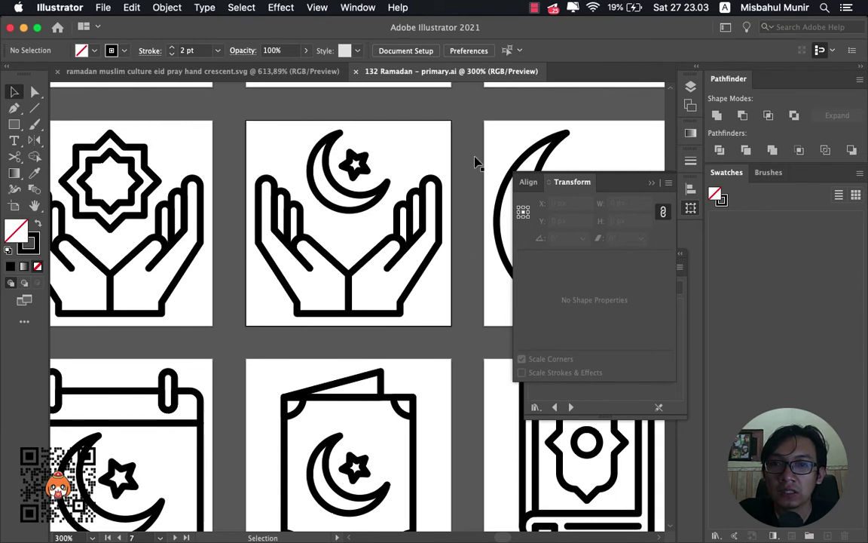
click(164, 73)
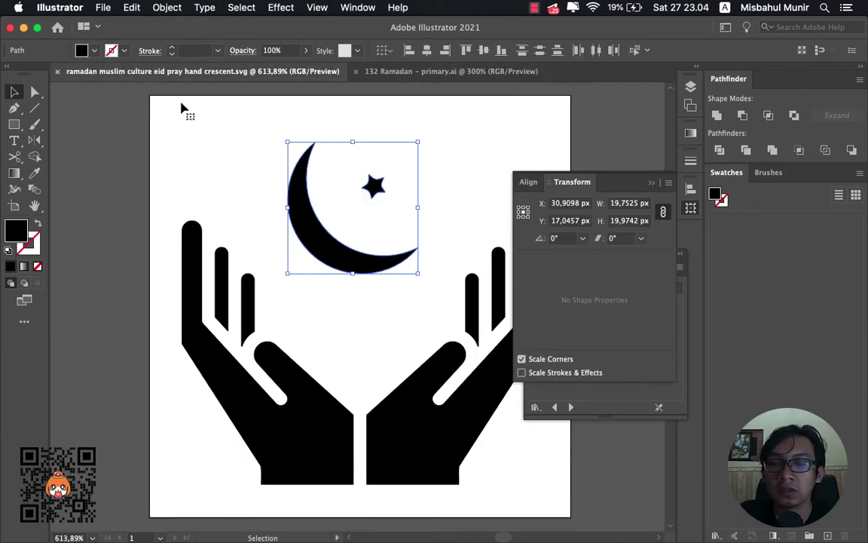
key(super)
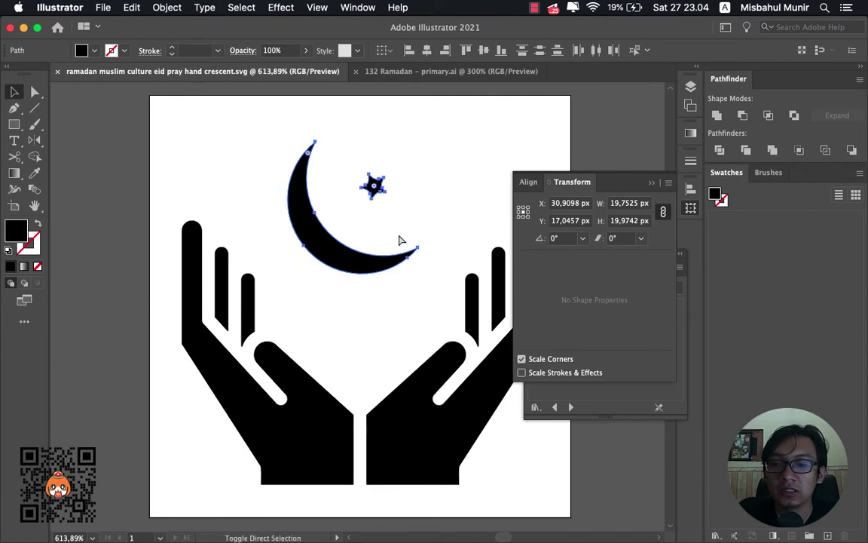
key(Delete)
key(super+v)
click(410, 129)
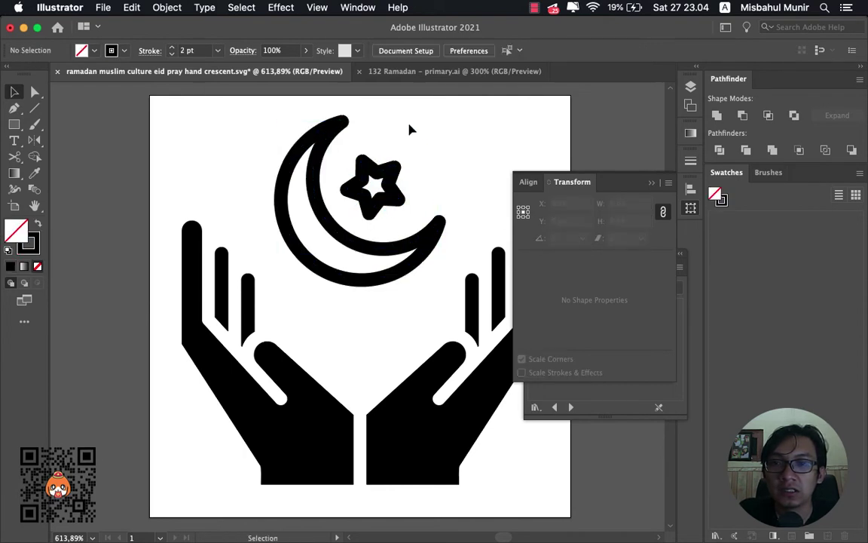
Swap the fill and stroke of the pasted crescent and star so they have a black fill and no stroke
click(301, 193)
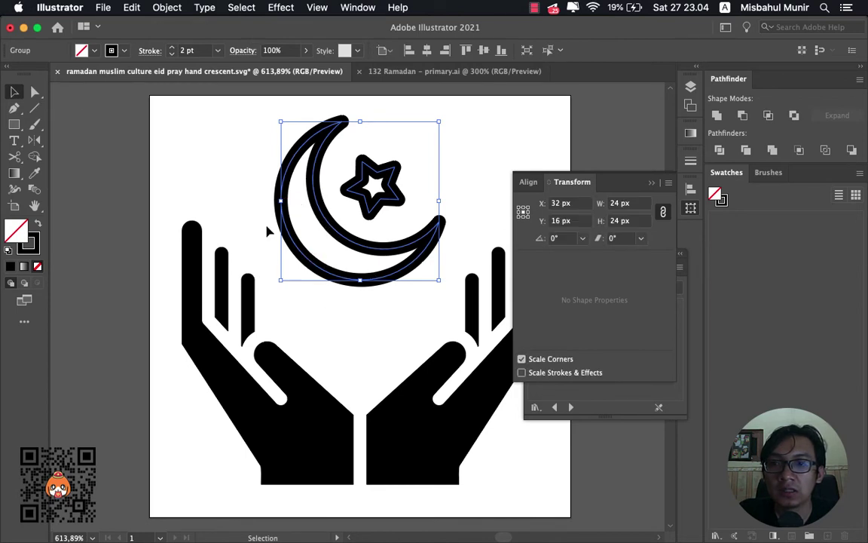
click(33, 238)
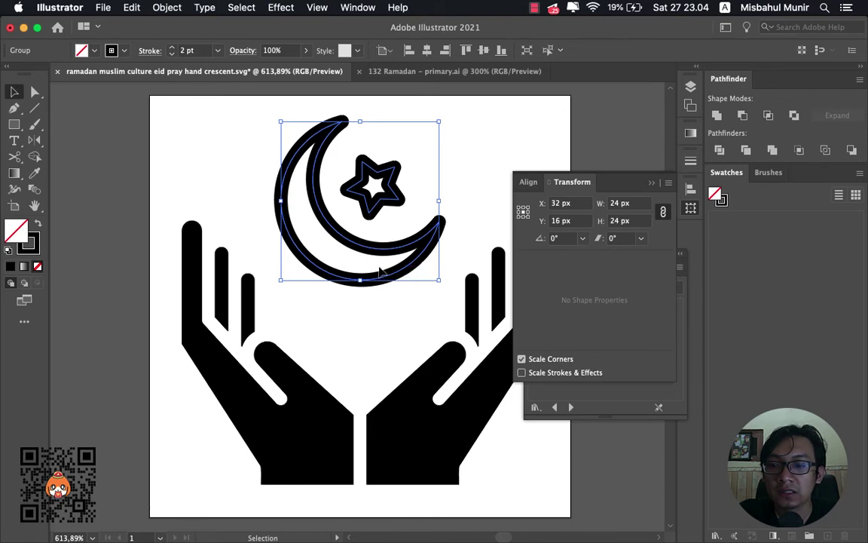
key(shift+x)
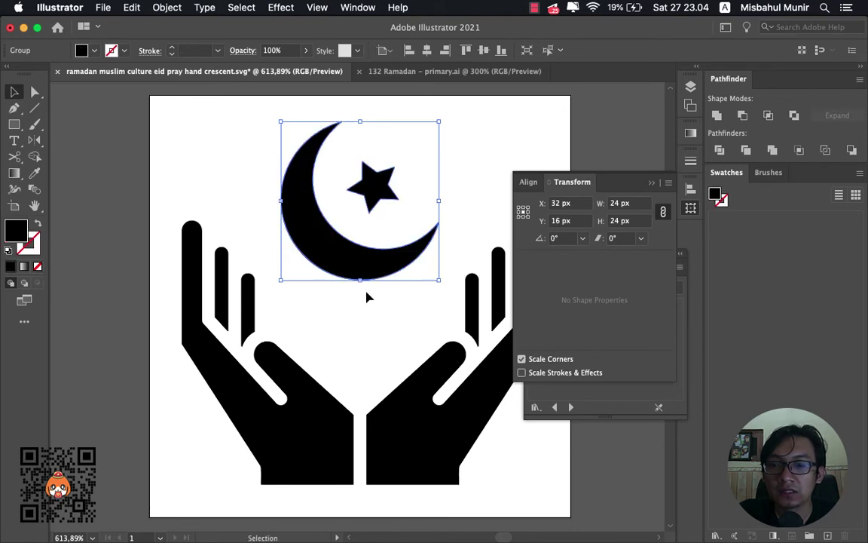
click(359, 315)
key(ctrl+minus)
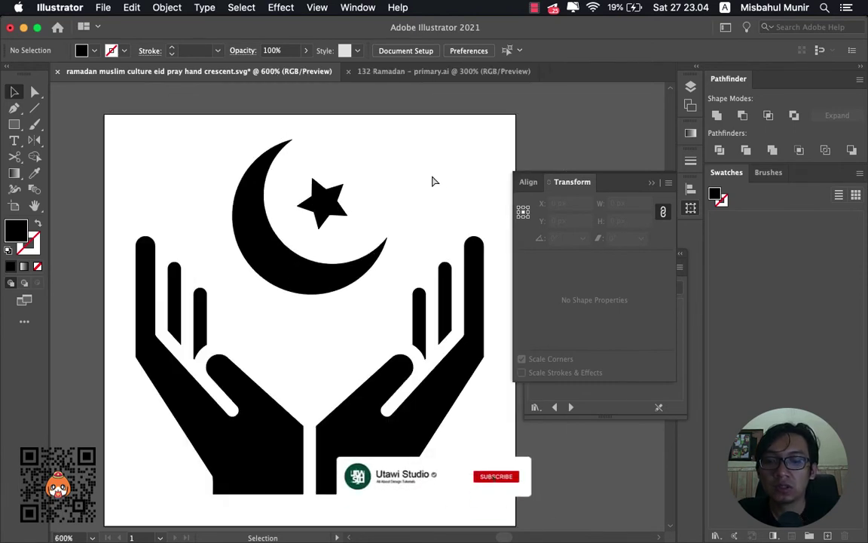
key(ctrl+z)
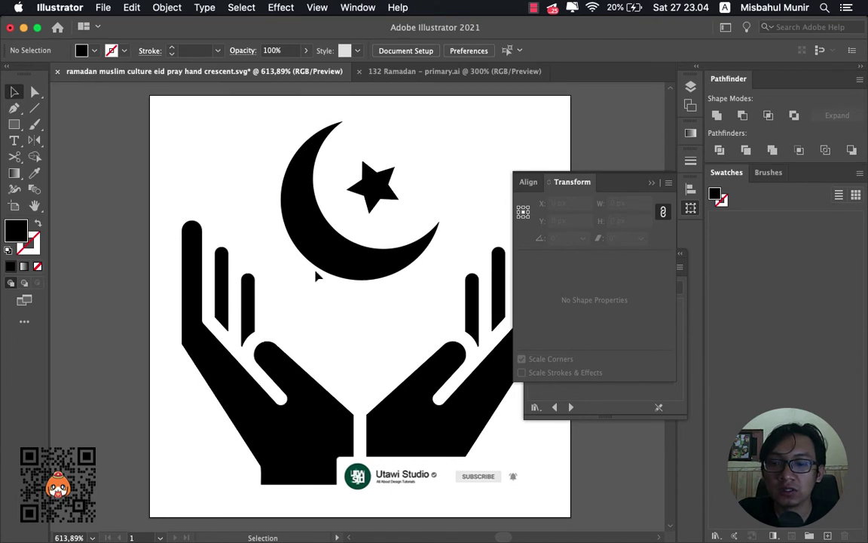
Save the praying hands SVG, and close both it and 132 Ramadan - primary.ai
key(super+s)
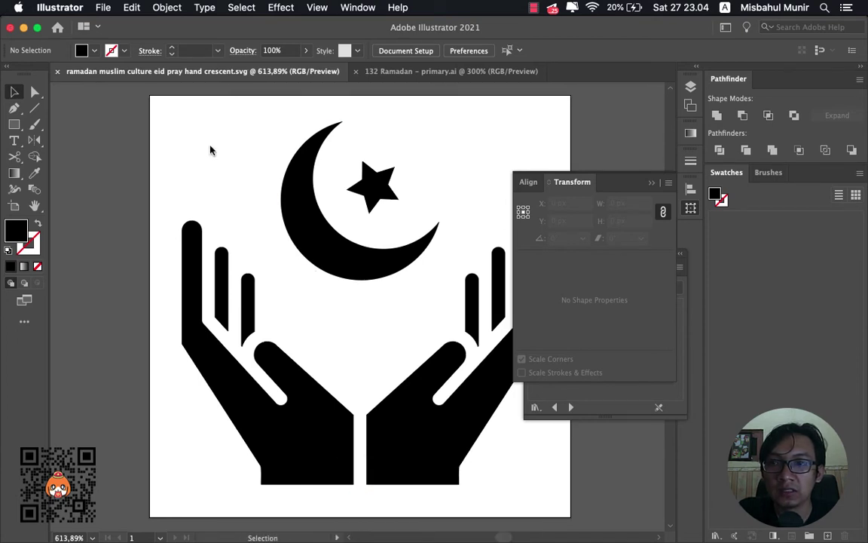
click(56, 72)
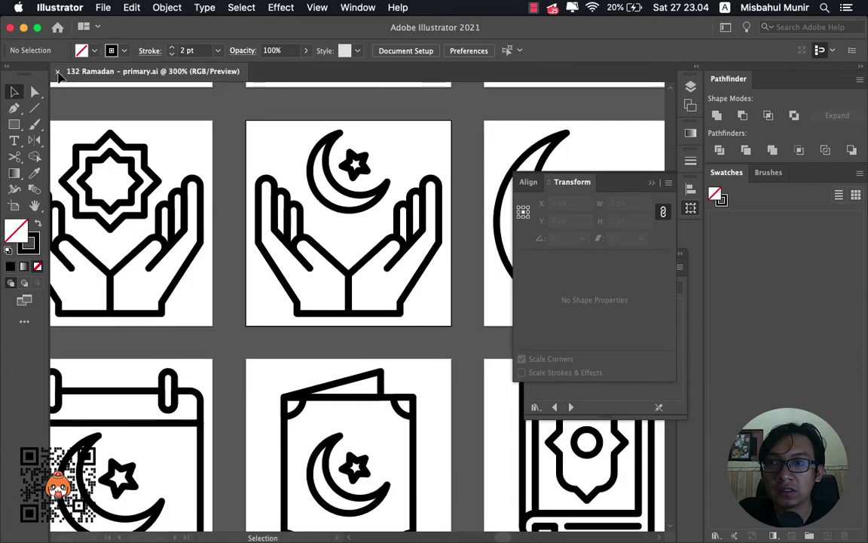
click(57, 72)
Switch to Finder, find ramadan muslim culture eid pray hand crescent.svg in the Solid folder, and copy it into the 132 Ramadan folder
key(super+Tab)
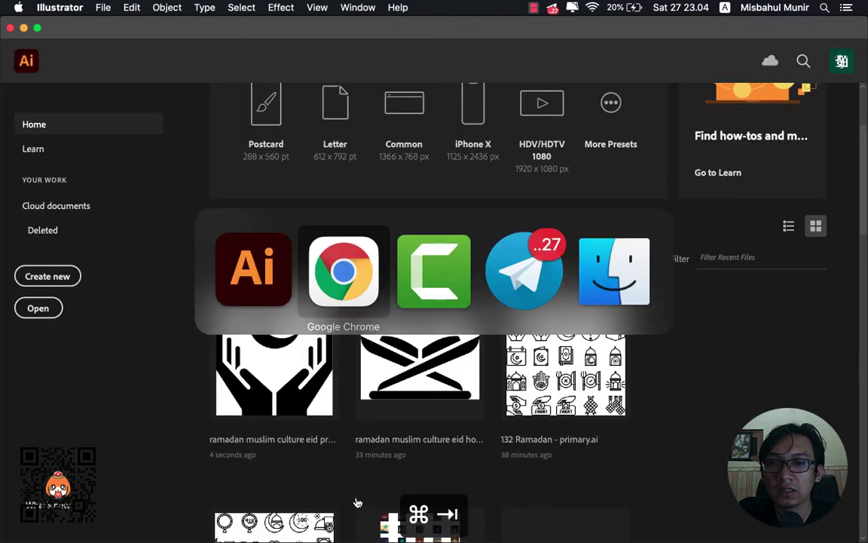
key(super+Tab)
key(super+Tab)
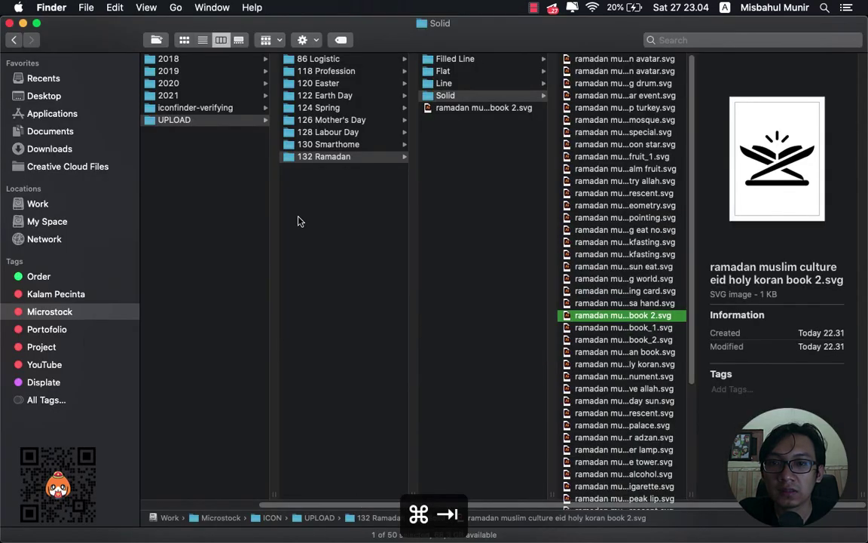
click(614, 329)
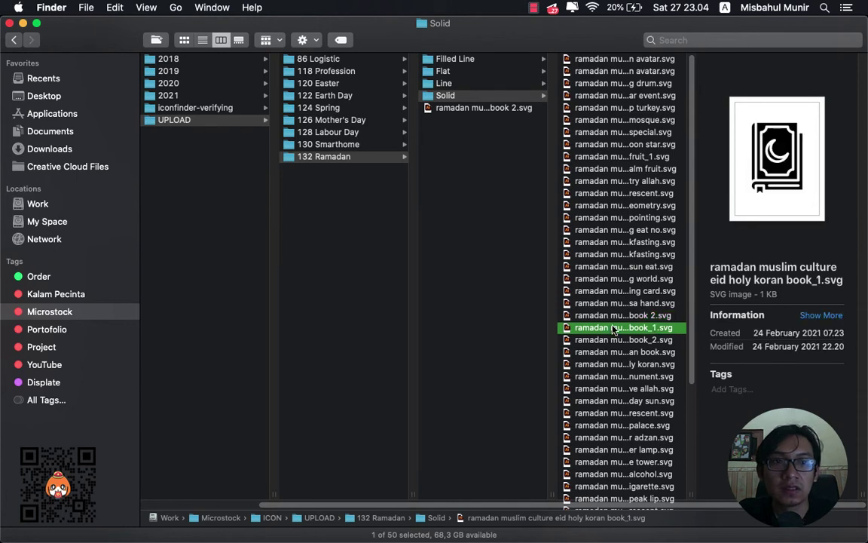
key(Down)
key(Down)
key(Down)
key(Down)
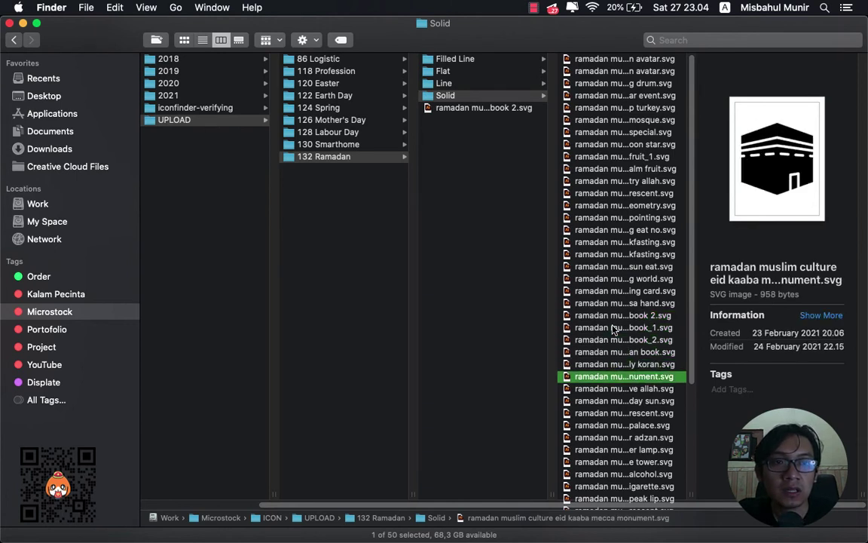
key(Down)
key(Down)
key(Down)
key(Down)
key(Down)
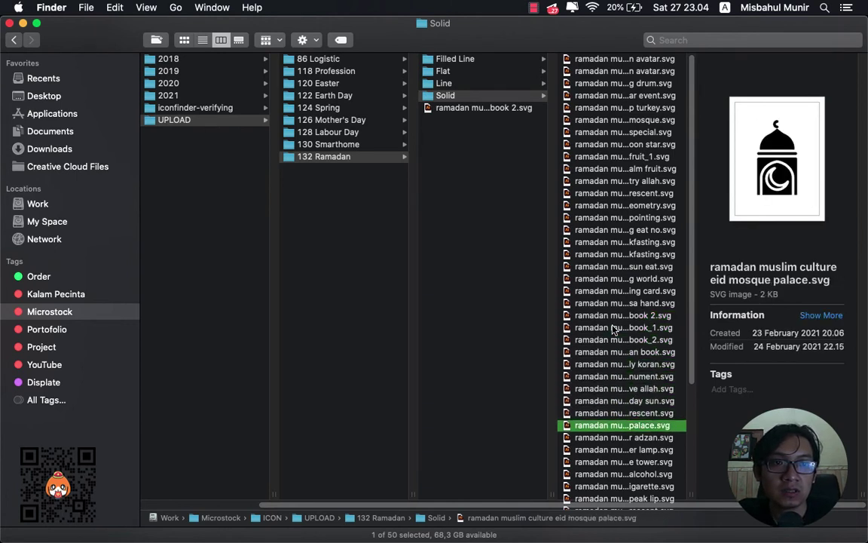
key(Down)
key(Down)
key(Down)
key(Down)
key(Down)
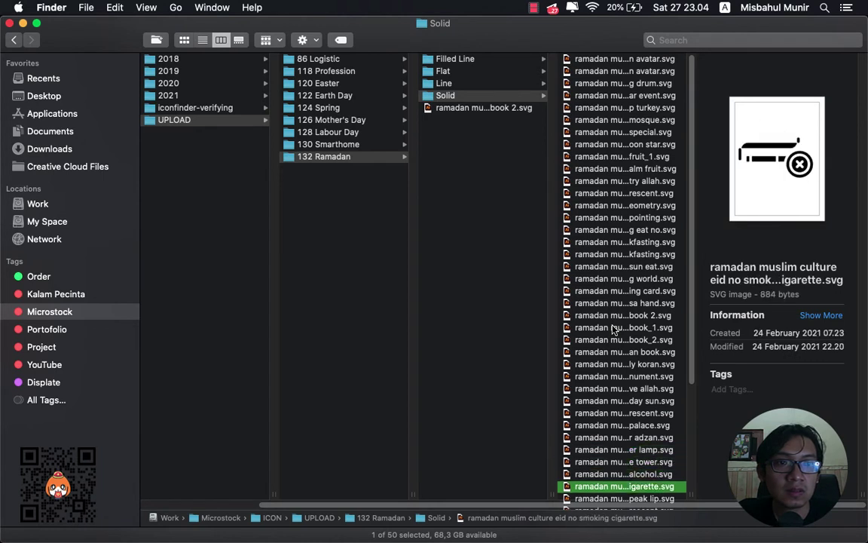
key(Down)
key(Down)
key(Down)
key(Down)
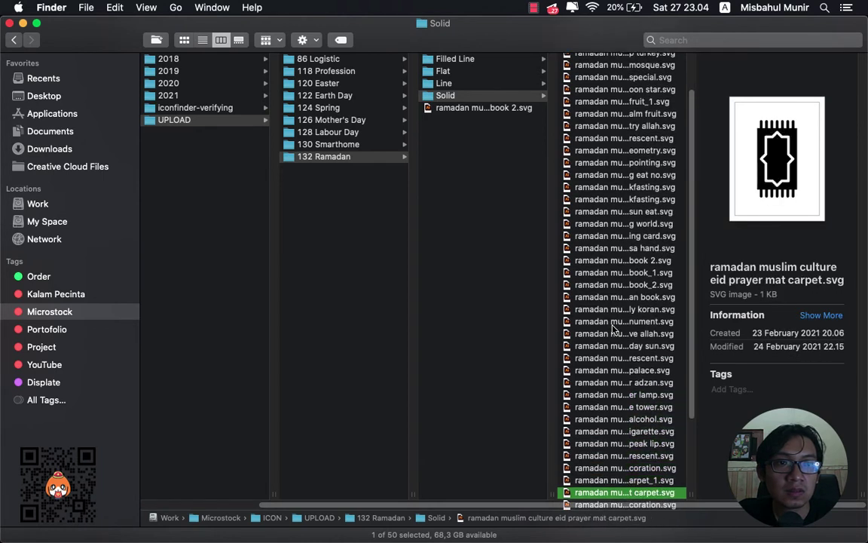
key(Up)
key(Up)
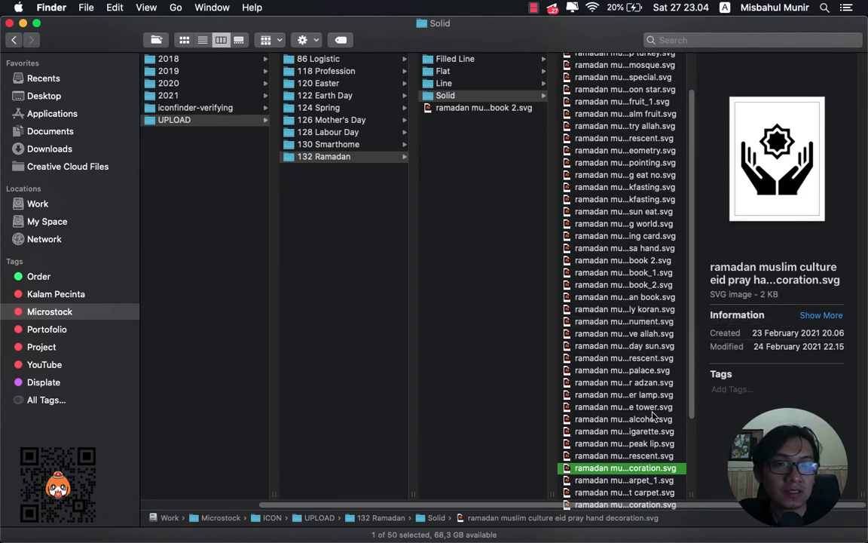
key(Up)
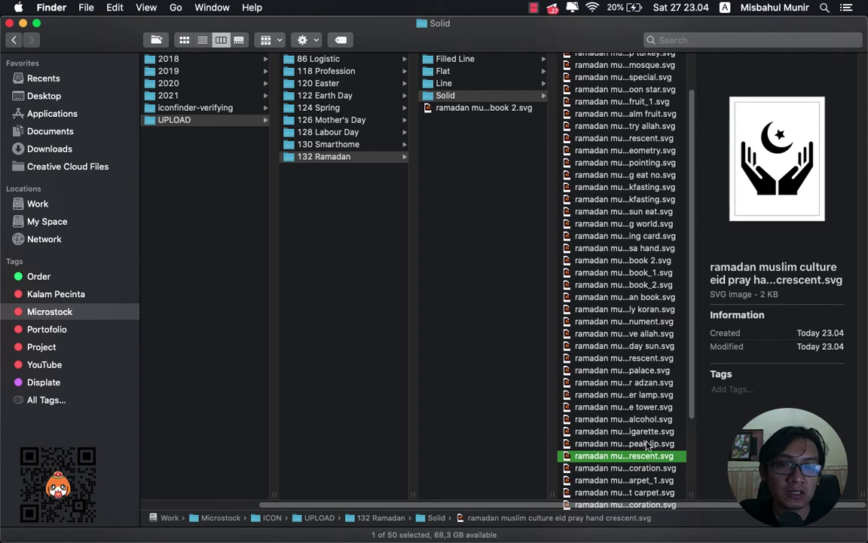
drag(666, 464, 483, 170)
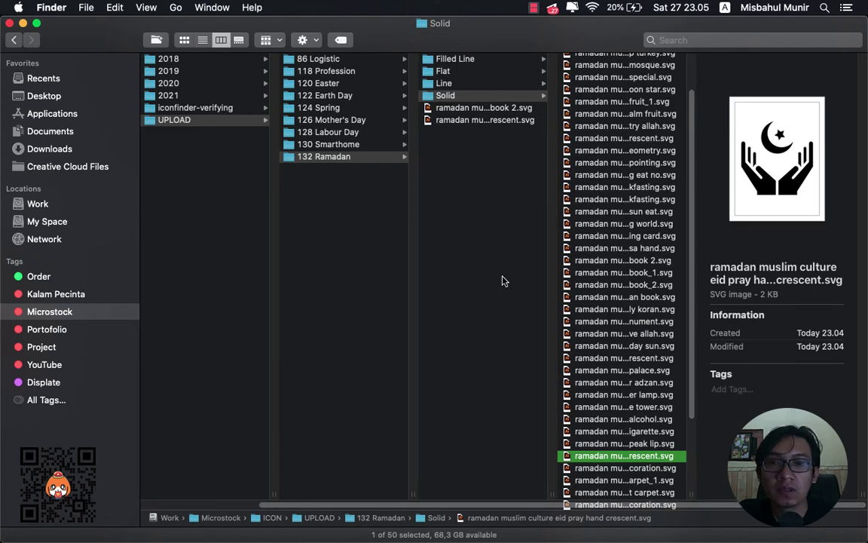
Switch to Chrome and close both Reasons for Rejection pages, returning to the rejected Ramadan pack
key(ctrl+Right)
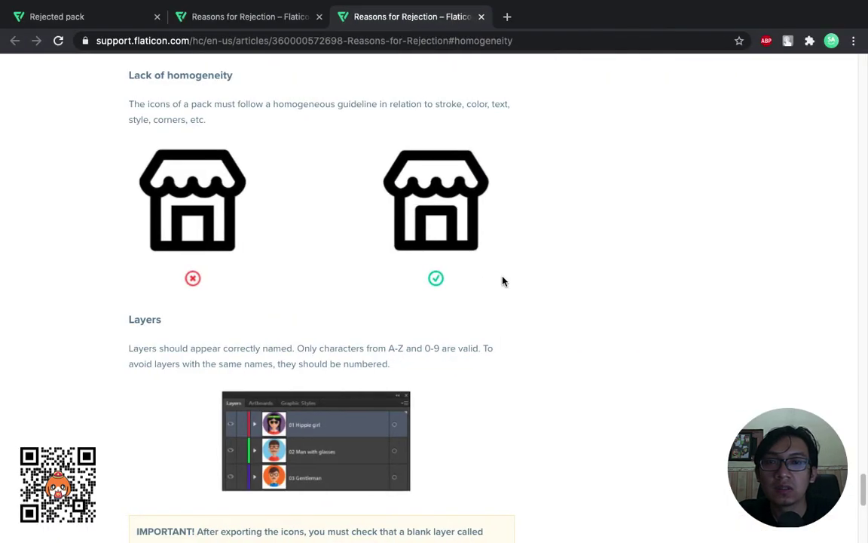
key(super+w)
key(super+w)
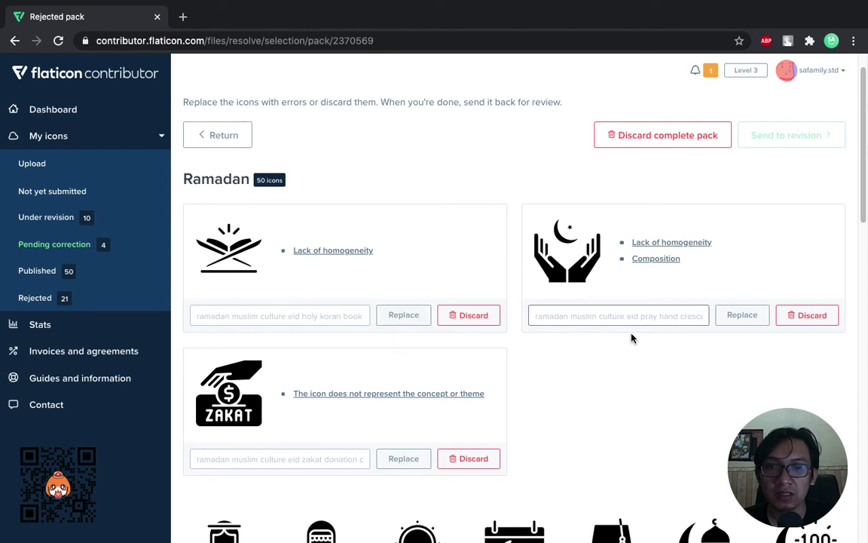
Replace the rejected holy koran book icon with ramadan muslim culture eid holy koran book 2.svg from the Solid folder
click(404, 315)
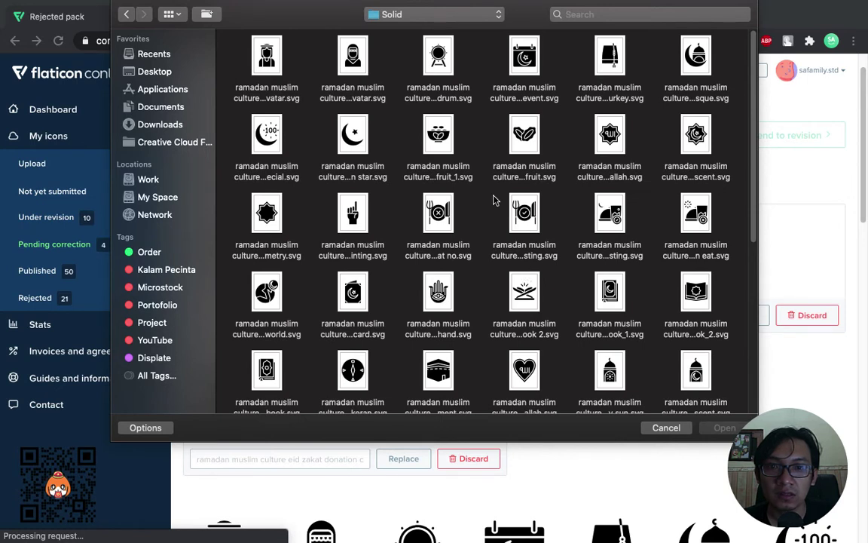
click(495, 330)
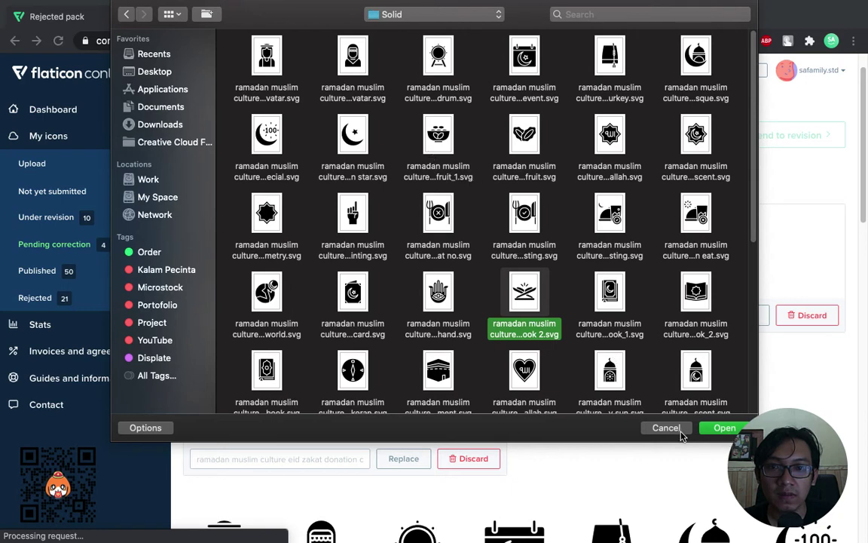
scroll(441, 231, down, 2)
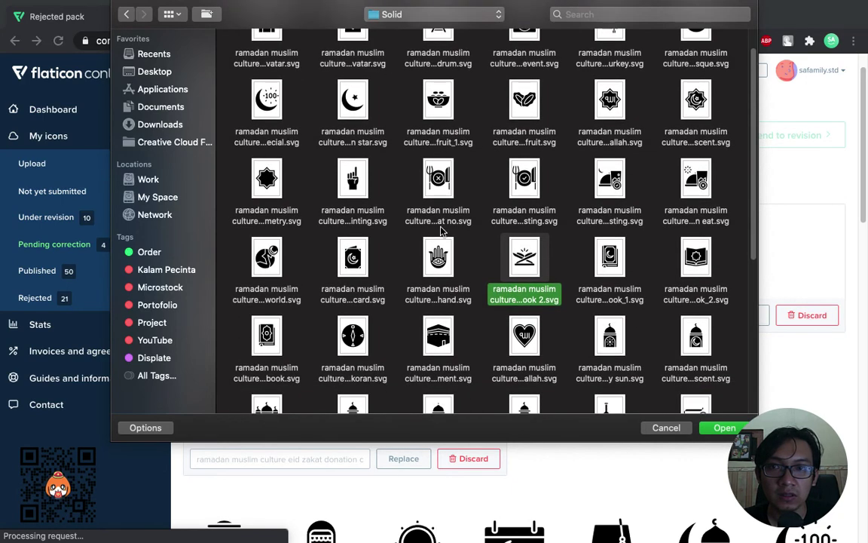
scroll(632, 272, down, 1)
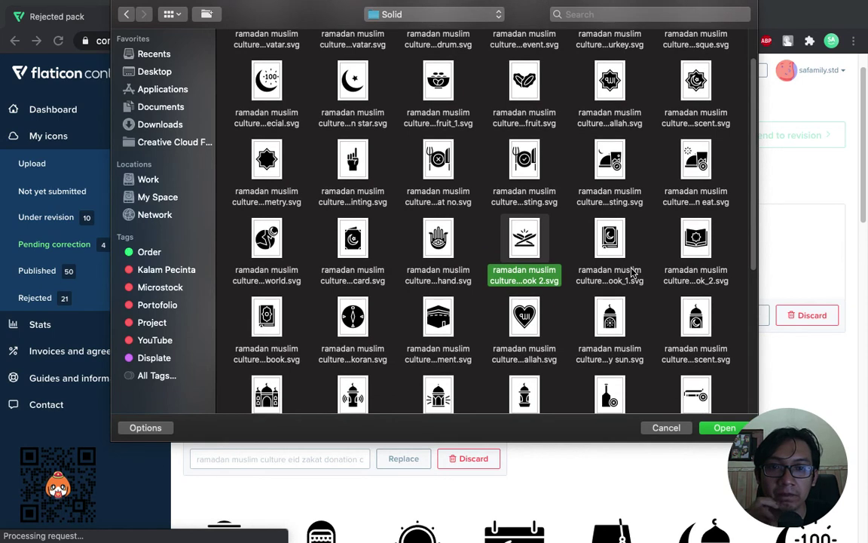
scroll(632, 272, down, 5)
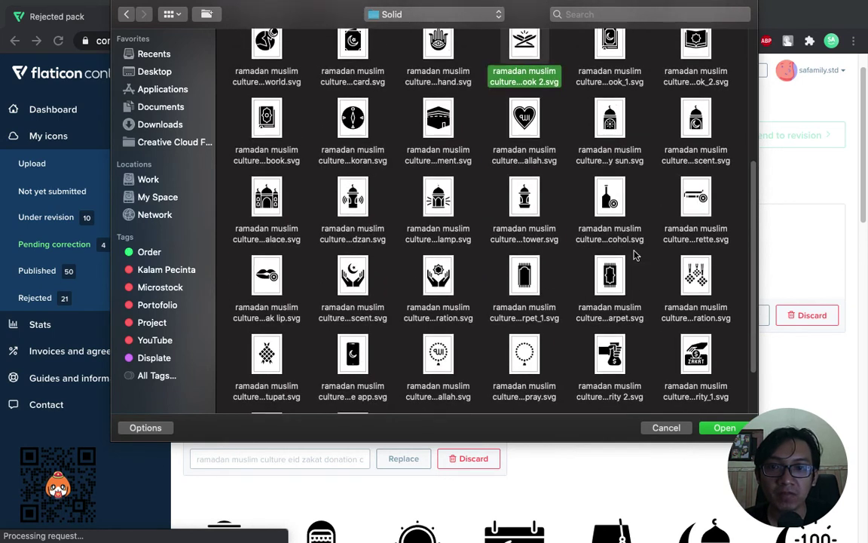
click(720, 427)
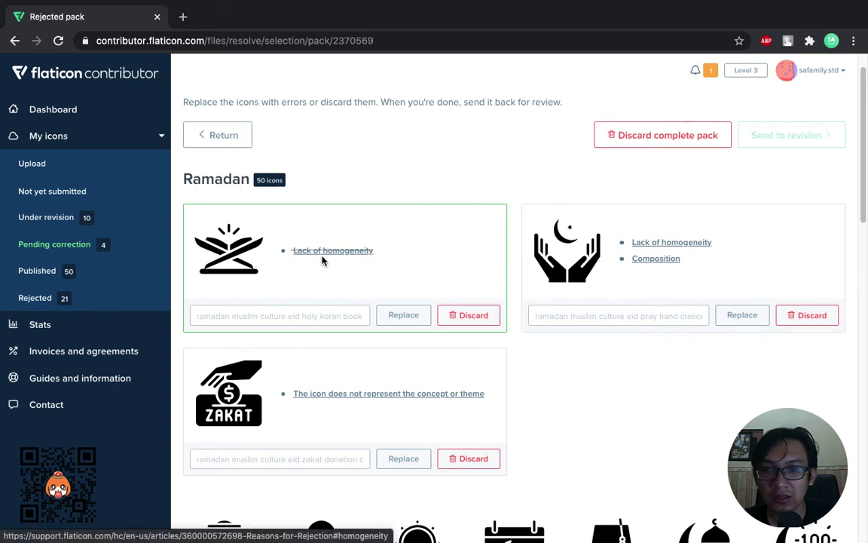
Replace the rejected praying hands icon with ramadan muslim culture eid pray hand crescent.svg from the Solid folder
click(725, 317)
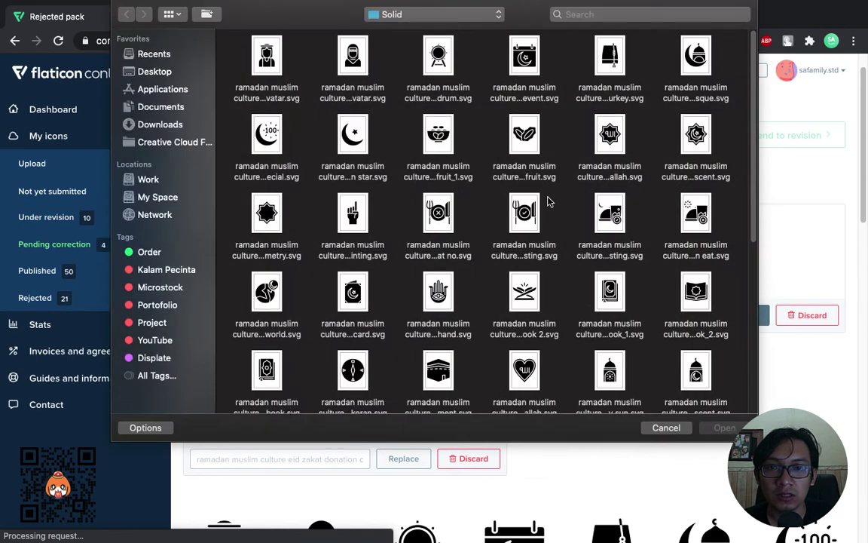
scroll(549, 202, down, 10)
scroll(549, 202, down, 2)
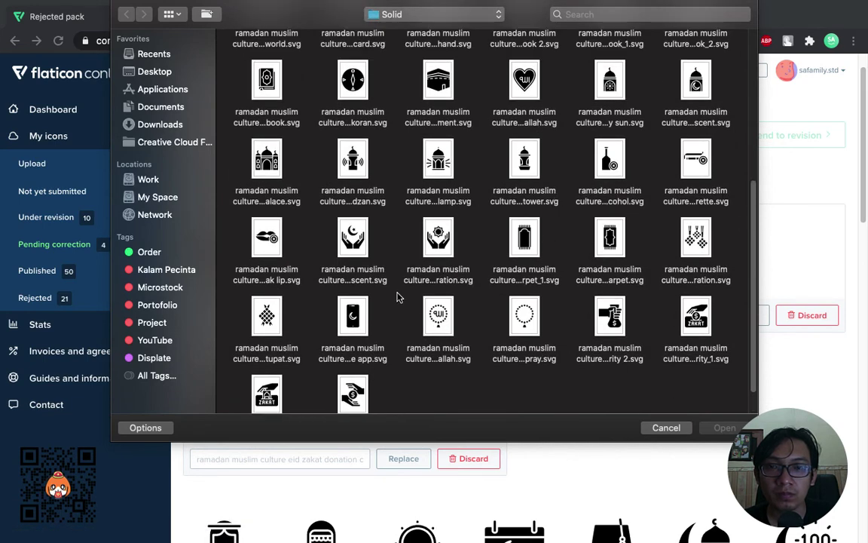
click(350, 230)
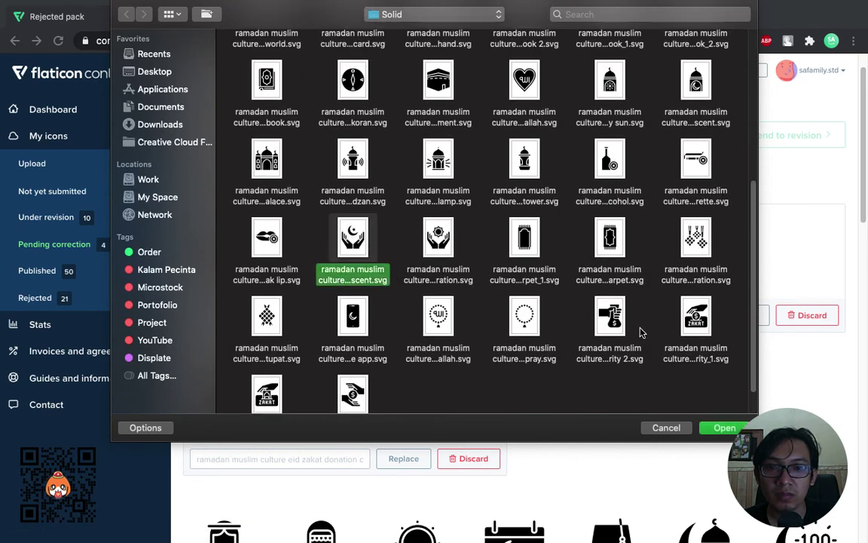
click(719, 428)
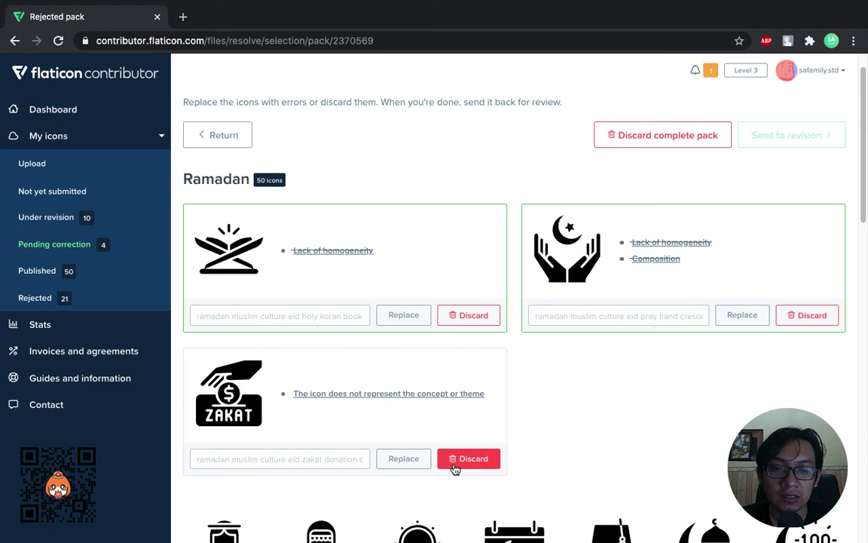
scroll(455, 469, down, 3)
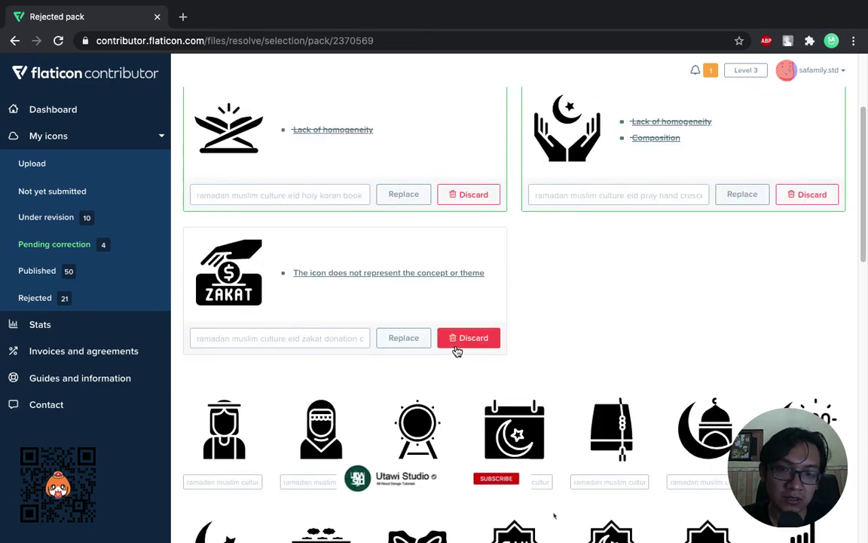
Discard the rejected zakat donation icon from the Ramadan pack
click(456, 348)
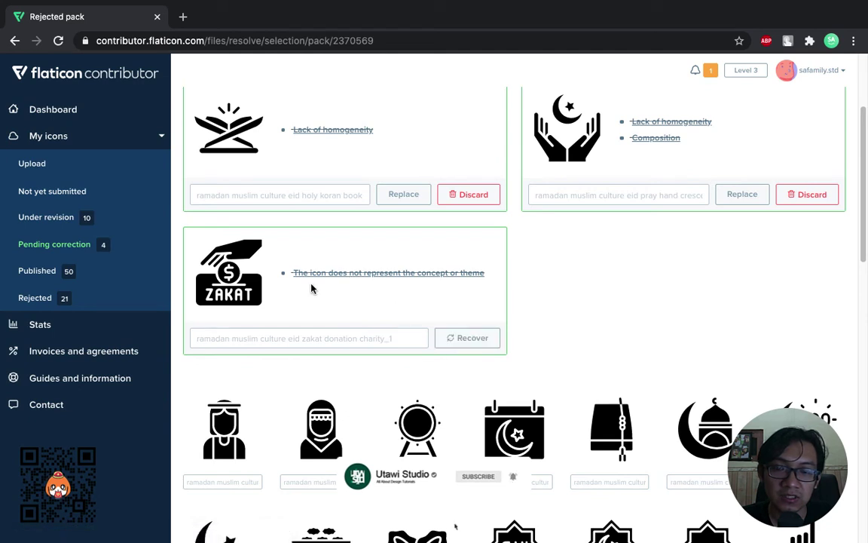
scroll(288, 142, up, 1)
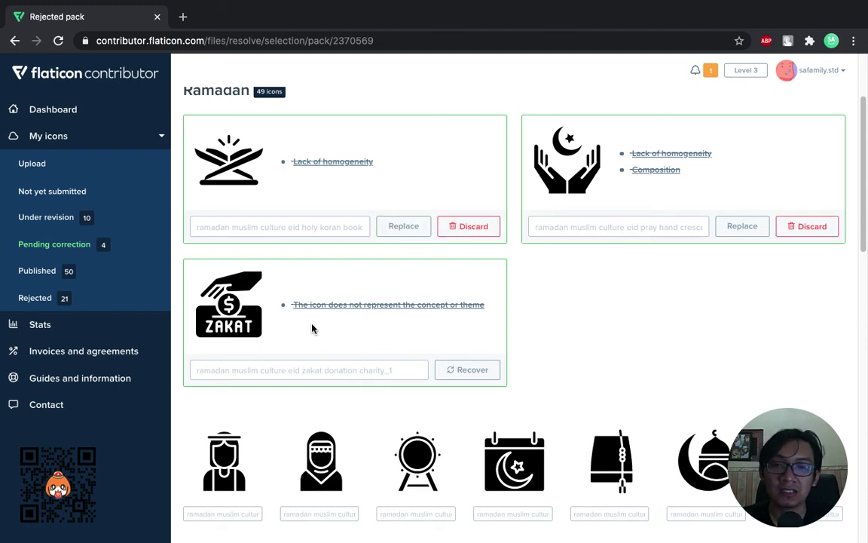
Recover the discarded zakat donation icon, and discard it again
click(482, 373)
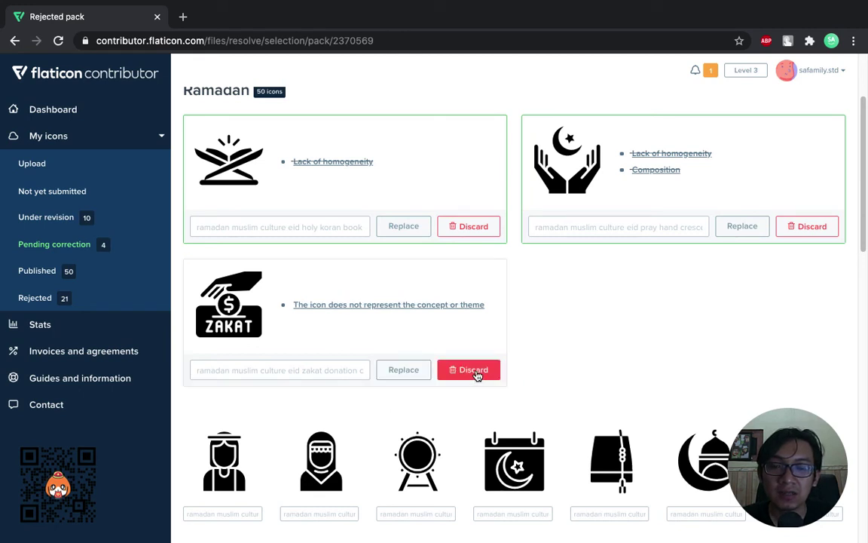
click(465, 377)
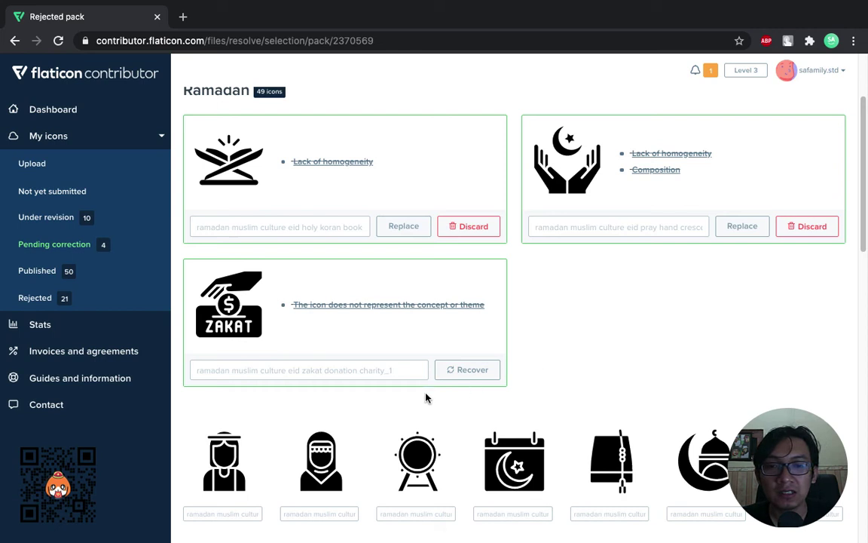
click(471, 380)
click(472, 380)
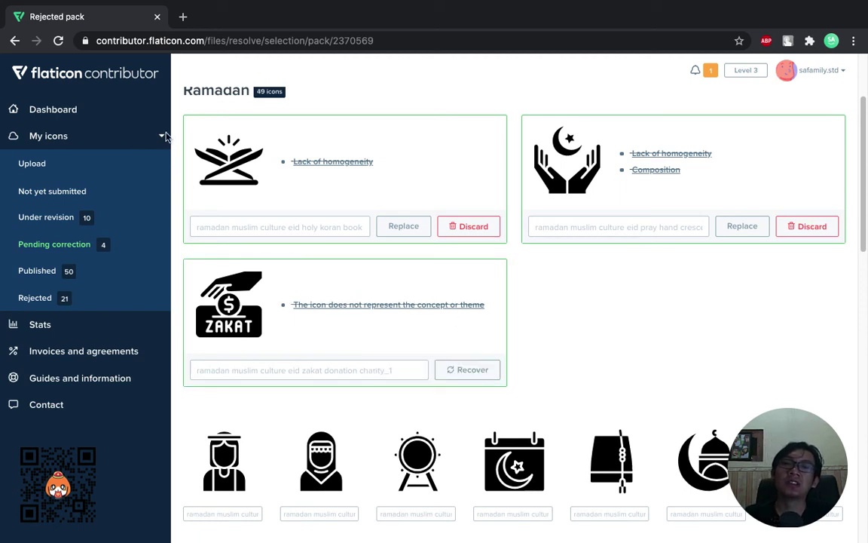
Review the corrected icons and send the Ramadan pack back to revision
scroll(282, 148, up, 2)
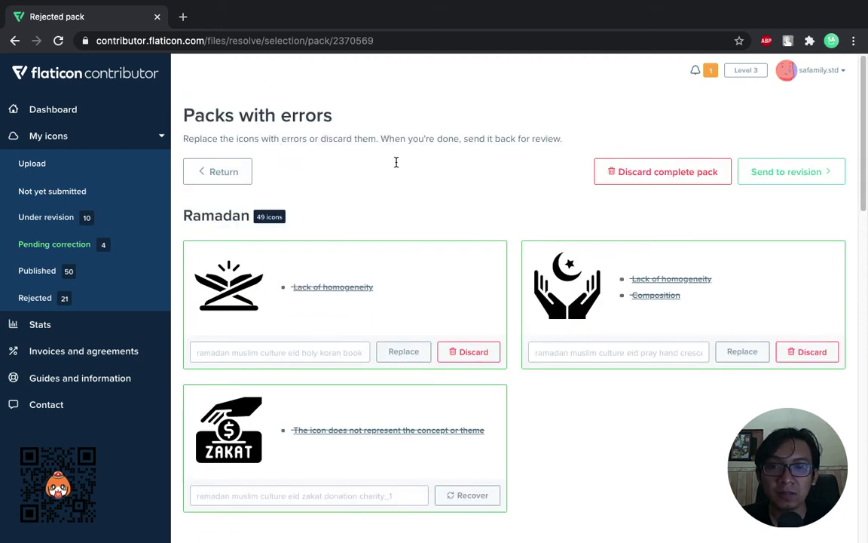
scroll(395, 163, down, 2)
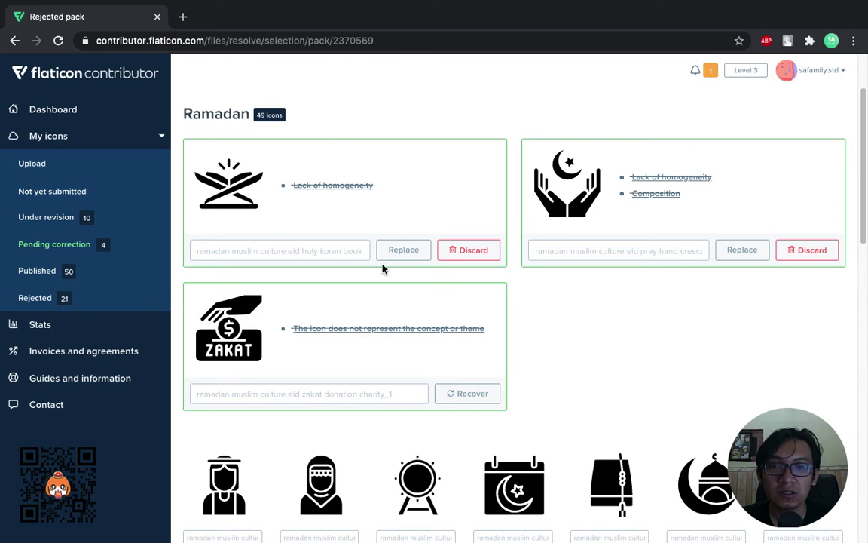
scroll(271, 302, up, 2)
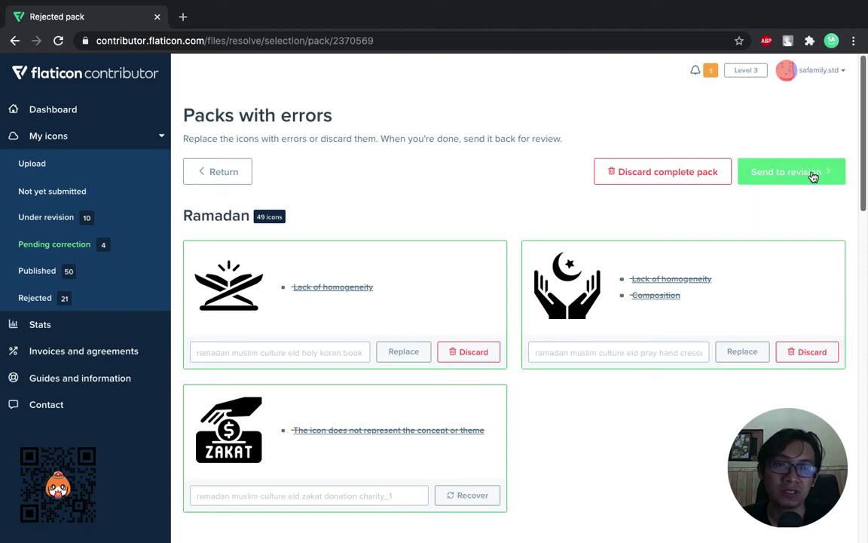
click(813, 175)
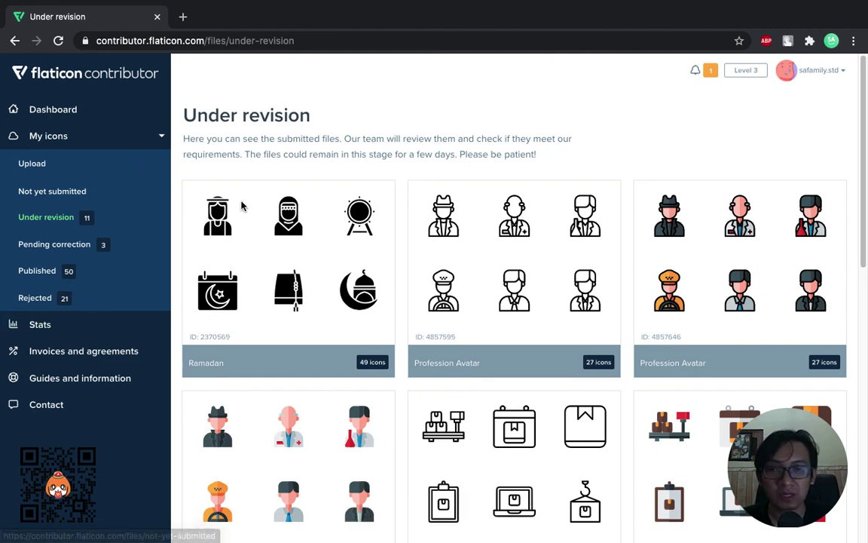
Open the outline-style Ramadan pack from the items pending correction and bring up the explanation of its zakat icon's rejection reason
click(111, 245)
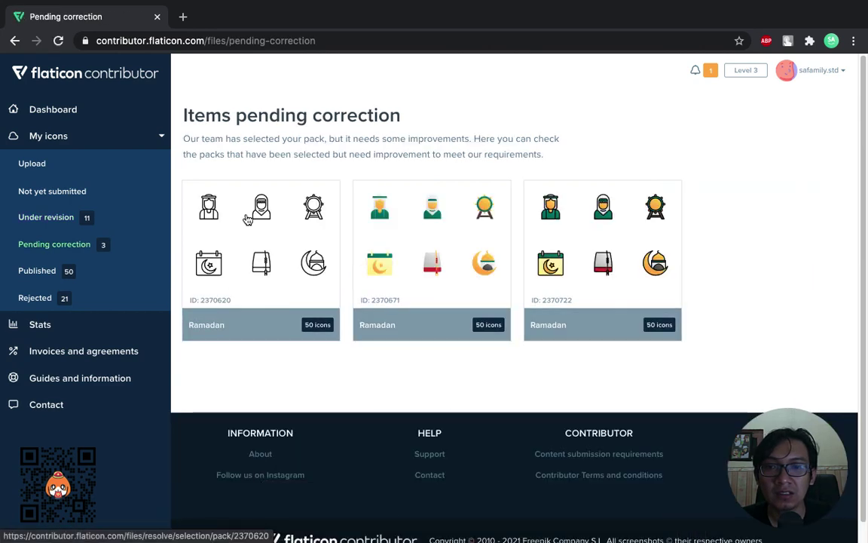
click(217, 225)
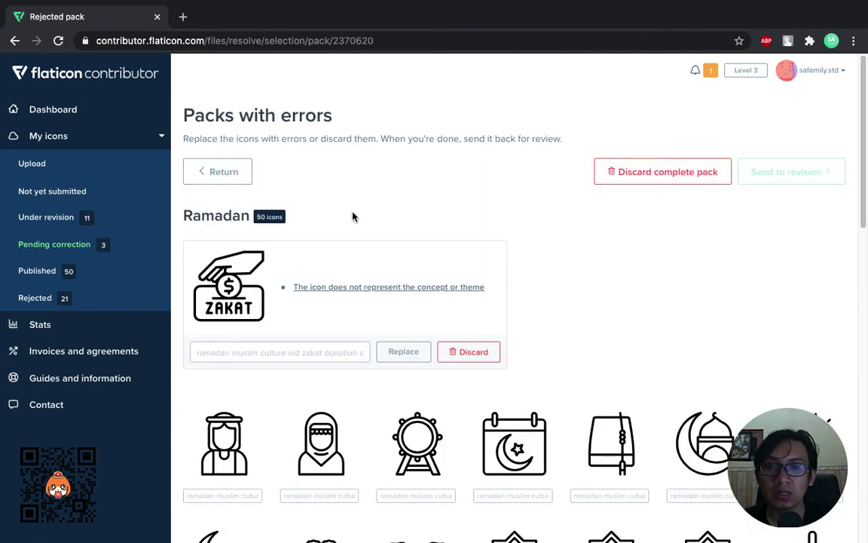
click(315, 289)
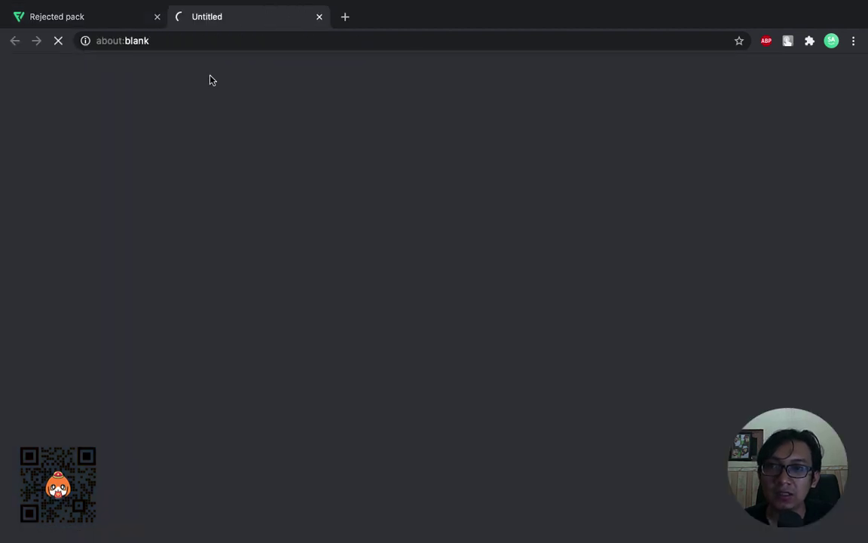
click(115, 23)
click(195, 14)
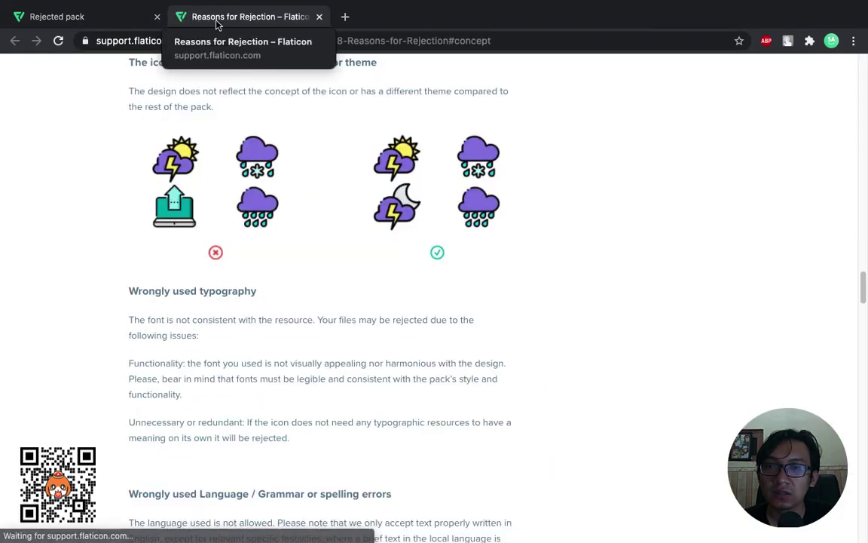
Read through the Reasons for Rejection article from quality standards to ethical policies, and close it to return to the rejected pack
scroll(178, 128, up, 20)
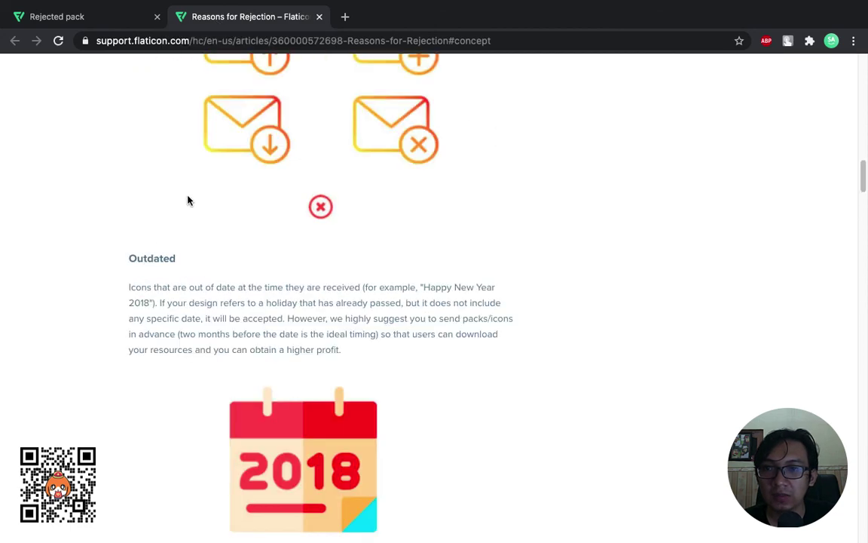
scroll(190, 200, down, 5)
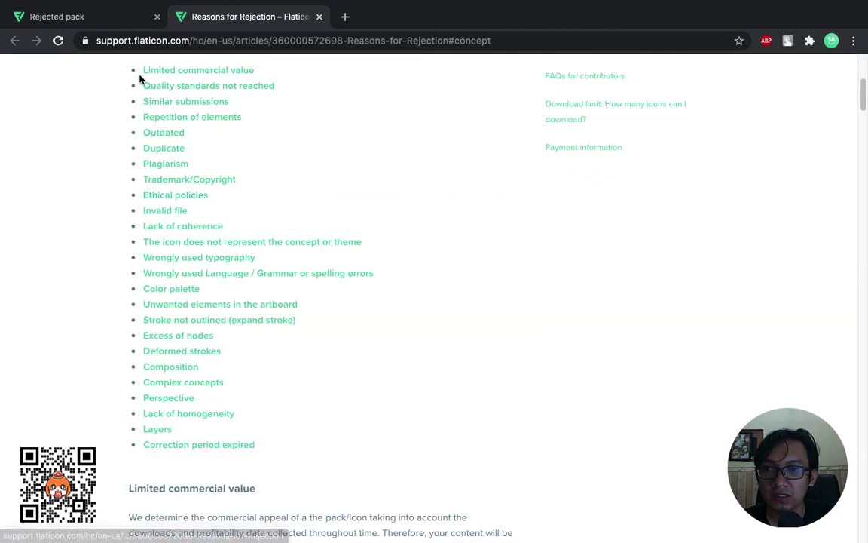
scroll(331, 229, down, 7)
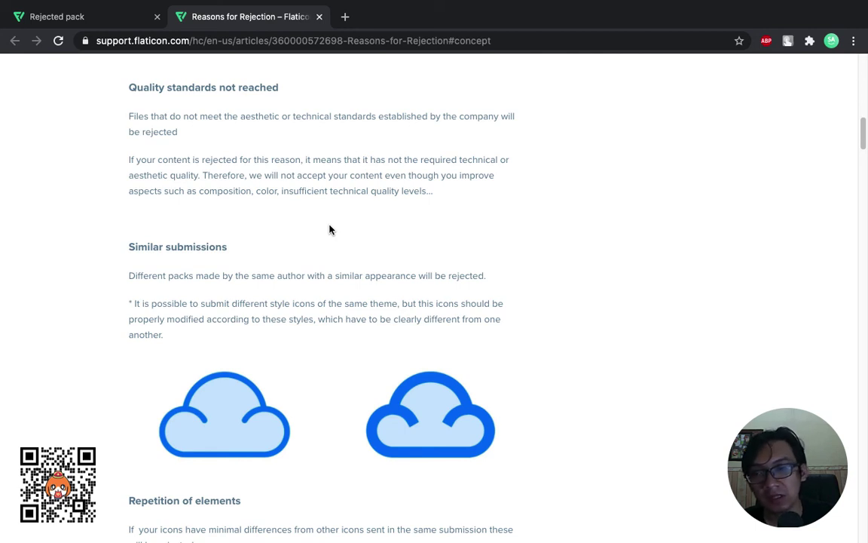
scroll(120, 193, down, 1)
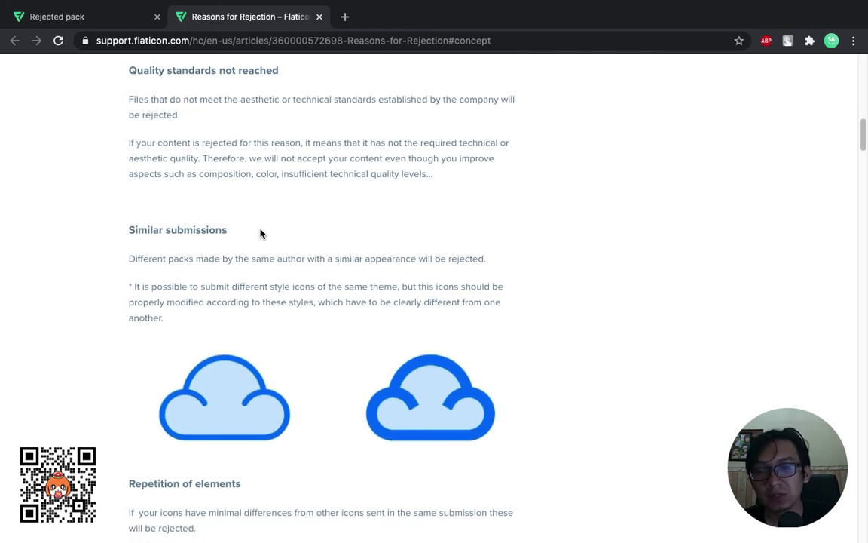
scroll(262, 233, down, 3)
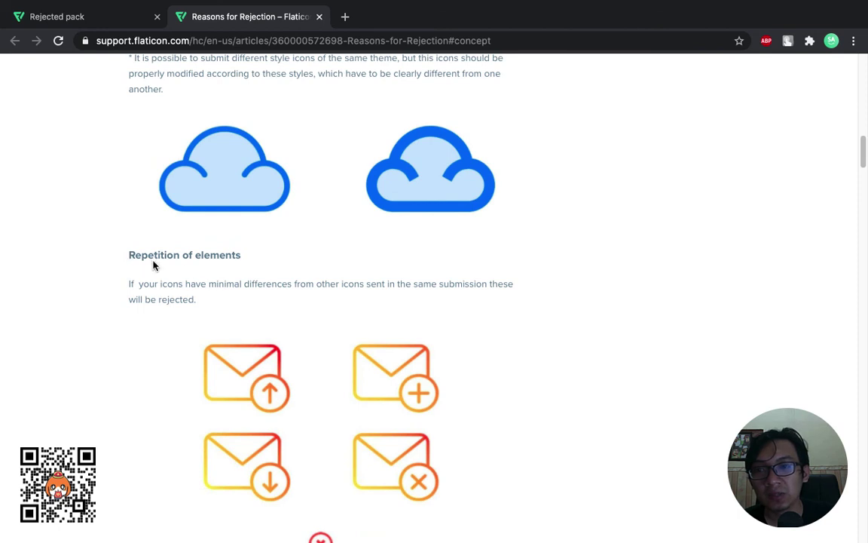
scroll(262, 256, down, 5)
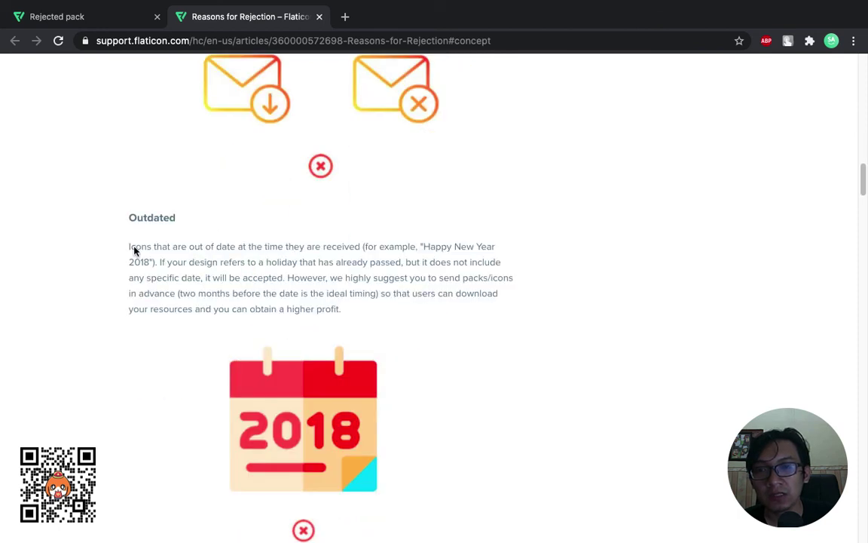
scroll(202, 221, down, 1)
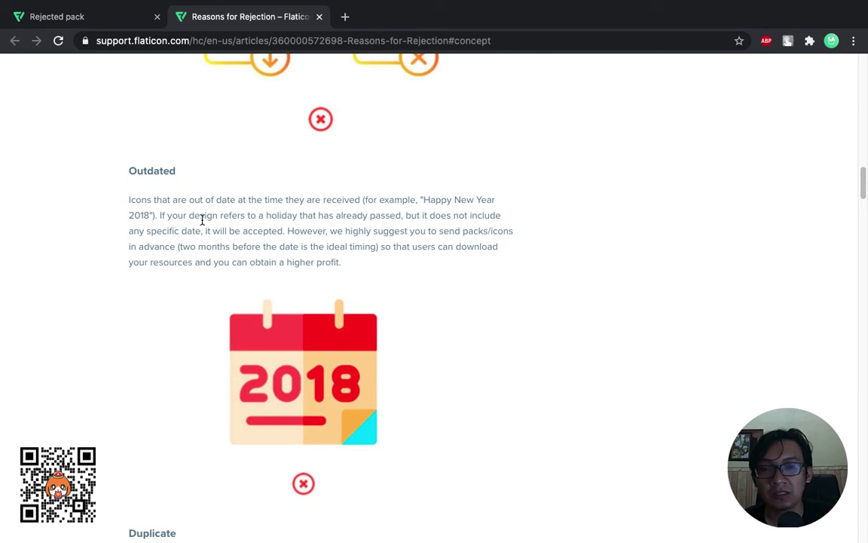
scroll(202, 220, down, 4)
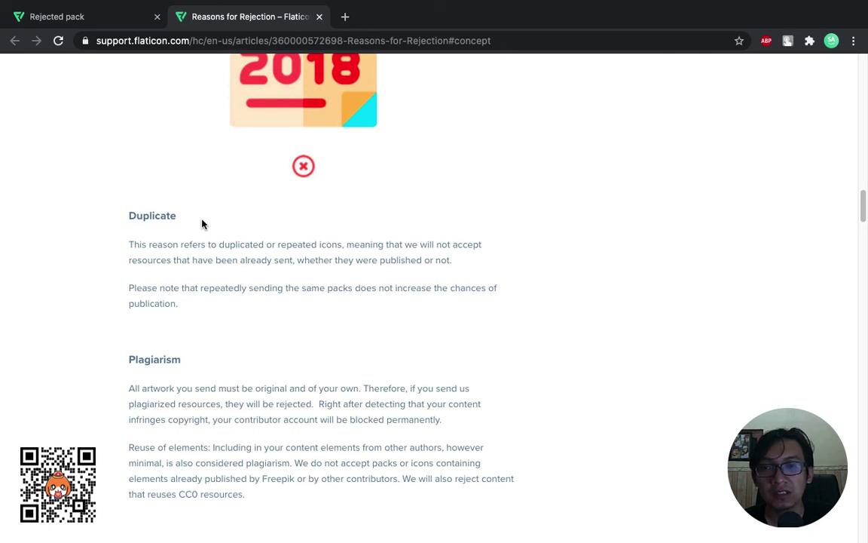
scroll(202, 224, down, 4)
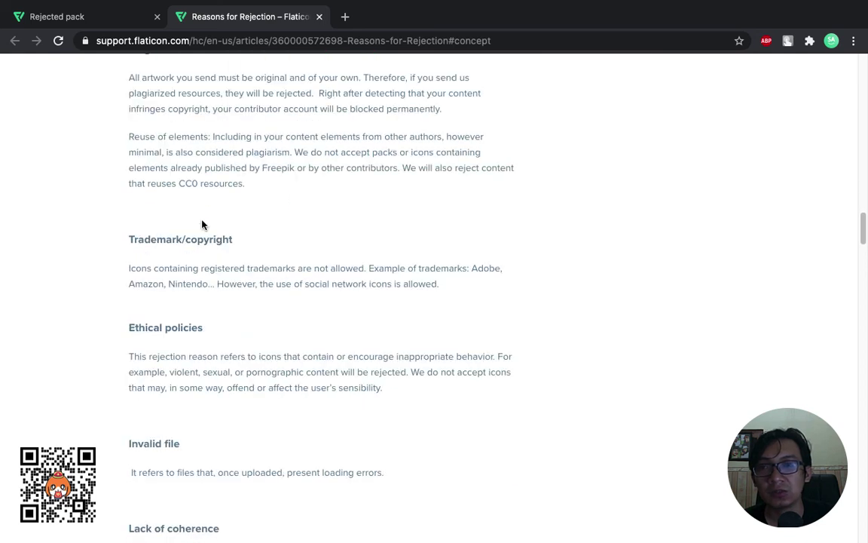
scroll(219, 150, up, 5)
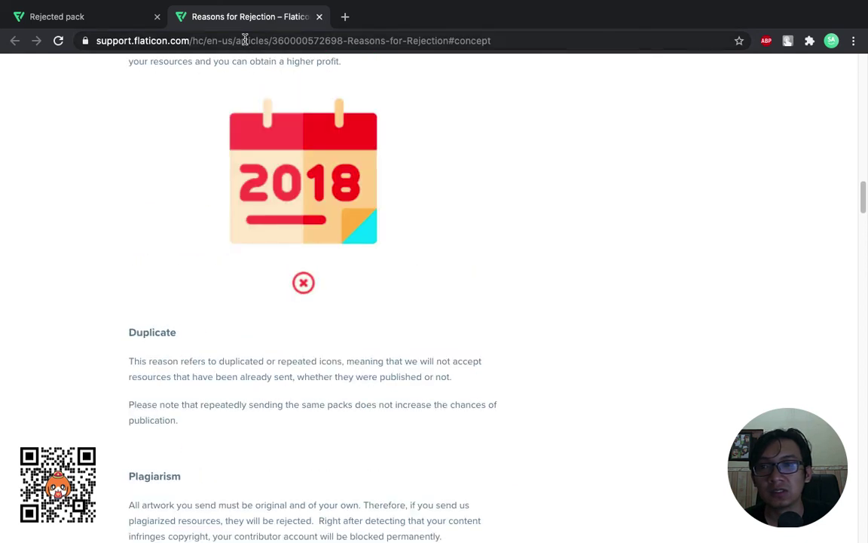
key(ctrl+w)
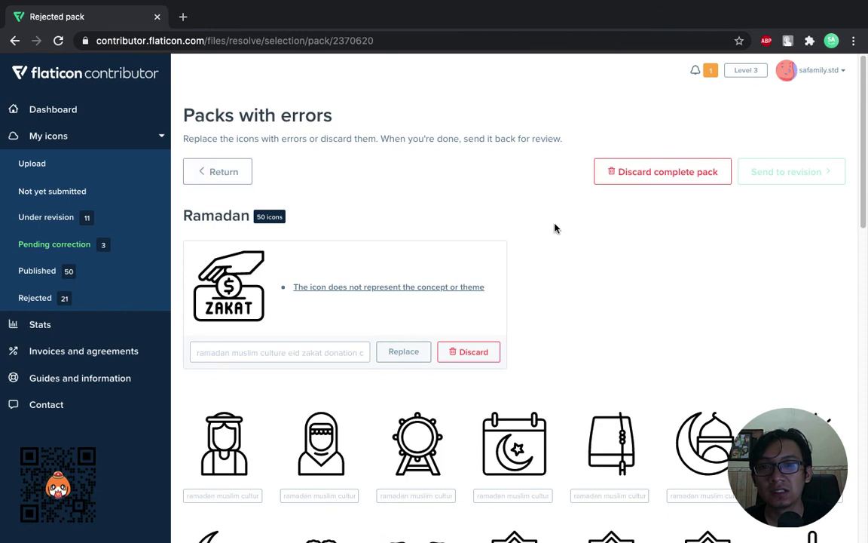